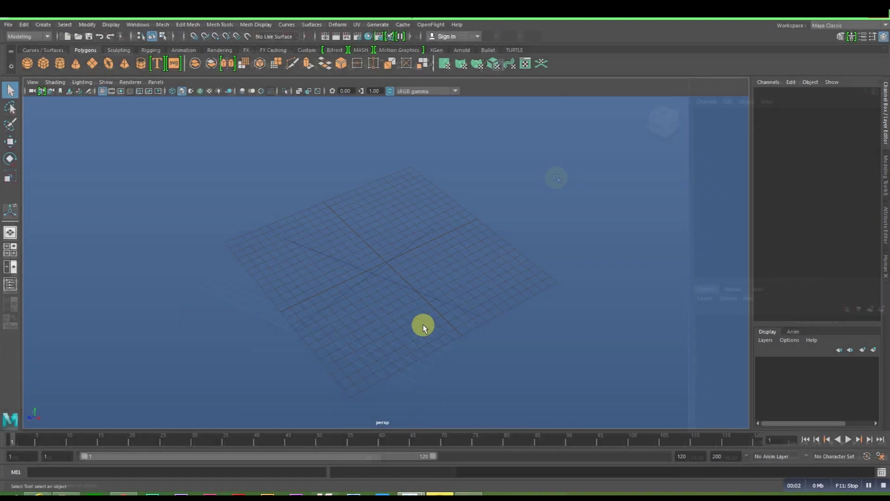
# Create a polygon cube at the origin and centre it in the view.
pyautogui.keyDown('alt'); pyautogui.moveTo(423, 324); pyautogui.dragTo(453, 324); pyautogui.keyUp('alt')
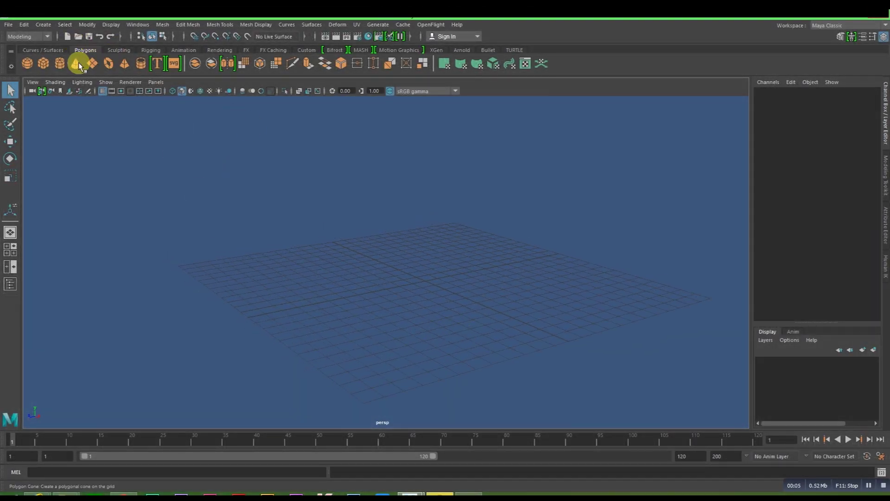
pyautogui.click(42, 62)
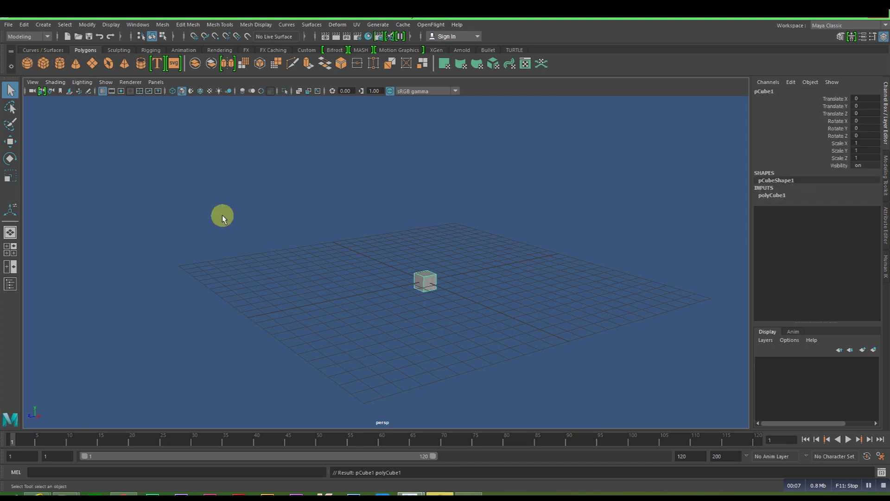
pyautogui.scroll(2, 352, 310)
pyautogui.scroll(3, 389, 320)
pyautogui.keyDown('alt'); pyautogui.moveTo(397, 318); pyautogui.dragTo(256, 315, button='middle'); pyautogui.keyUp('alt')
# Scale the cube to X 3, Z 2.5 and Y 0.2 to form a flat slab.
pyautogui.press('r')
pyautogui.moveTo(429, 282); pyautogui.dragTo(487, 309)
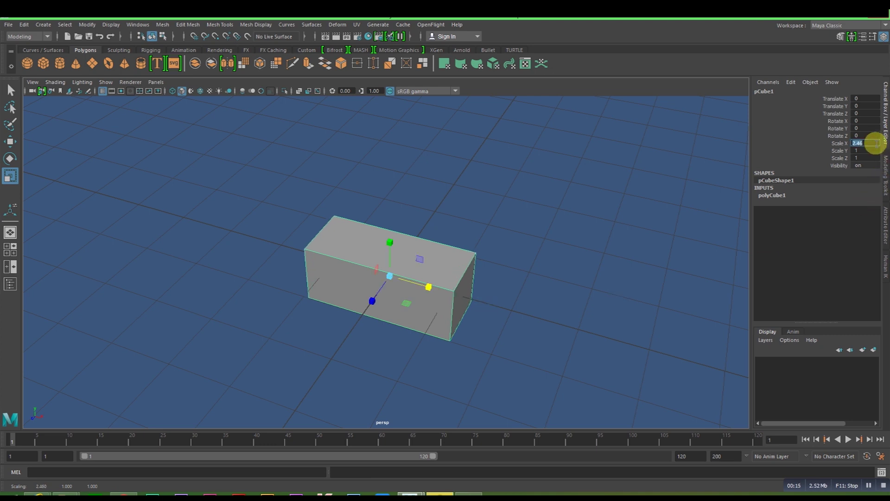
pyautogui.click(867, 157)
pyautogui.write('2.5')
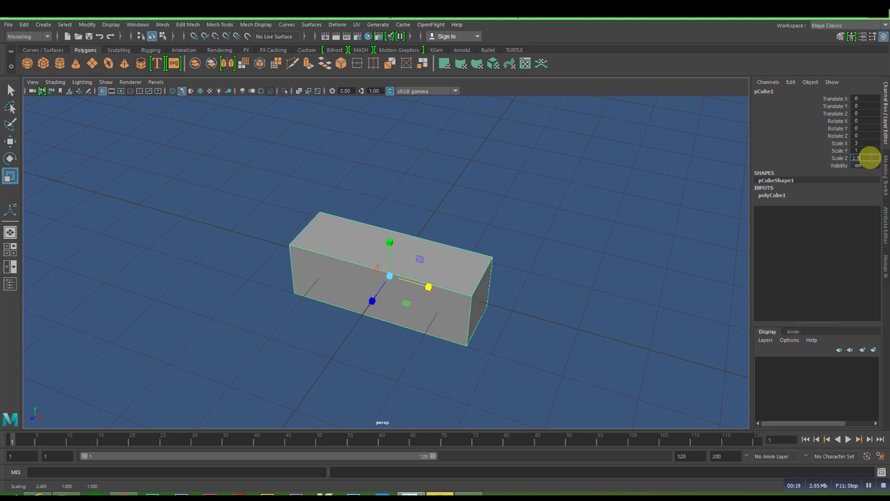
pyautogui.click(867, 151)
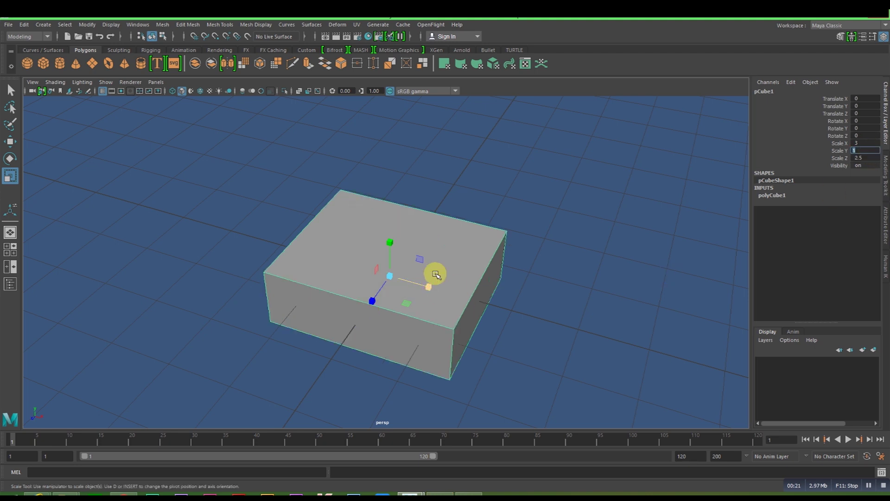
pyautogui.moveTo(387, 242); pyautogui.dragTo(402, 273)
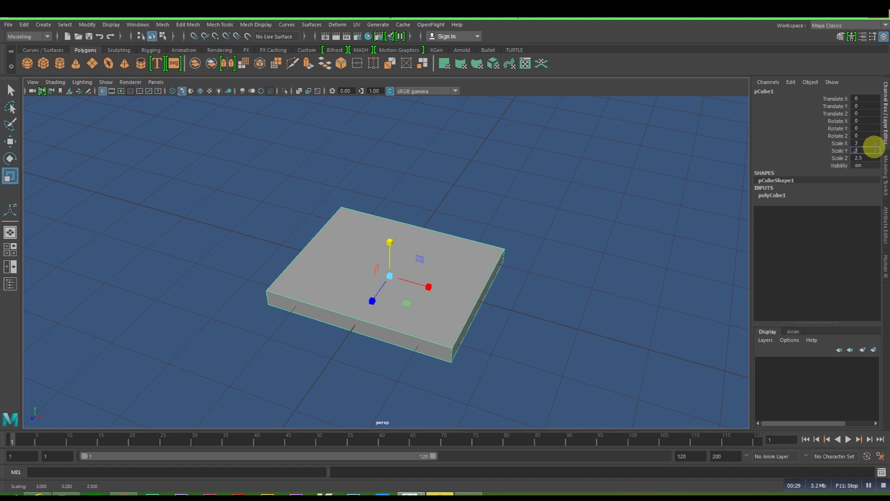
# Reselect the slab from a low side angle and expand its polyCube1 construction settings.
pyautogui.click(620, 346)
pyautogui.moveTo(603, 352)
pyautogui.keyDown('alt'); pyautogui.mouseDown()
pyautogui.moveTo(512, 363)
pyautogui.moveTo(573, 310)
pyautogui.moveTo(532, 325)
pyautogui.mouseUp(); pyautogui.keyUp('alt')
pyautogui.click(572, 310)
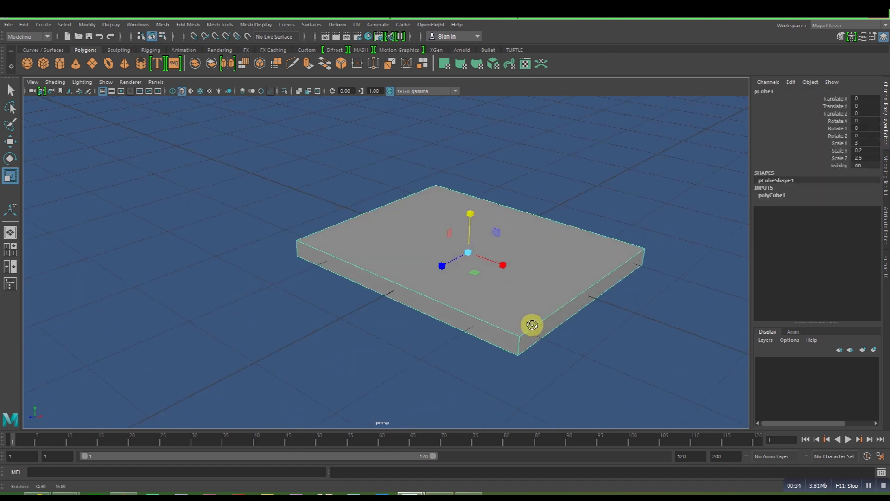
pyautogui.click(767, 204)
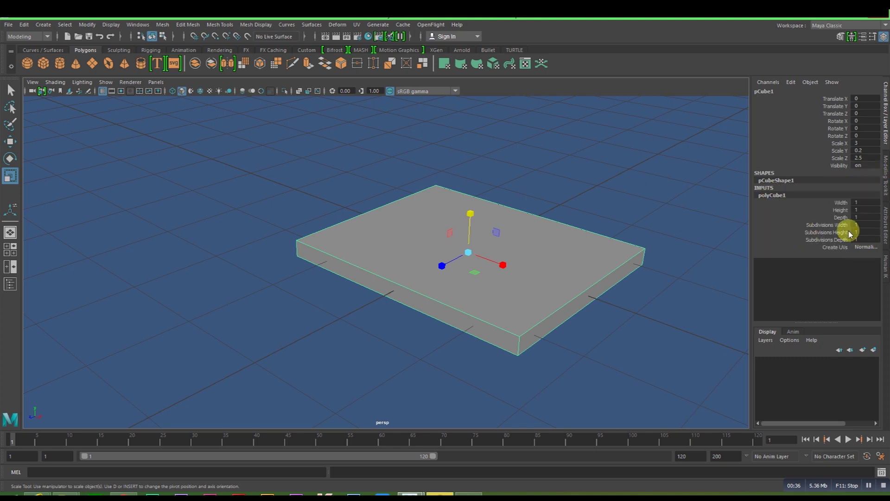
# Set the slab's polyCube1 Subdivisions Width to 5.
pyautogui.click(827, 225)
pyautogui.moveTo(649, 364)
pyautogui.mouseDown(button='middle')
pyautogui.moveTo(688, 365)
pyautogui.moveTo(676, 367)
pyautogui.mouseUp(button='middle')
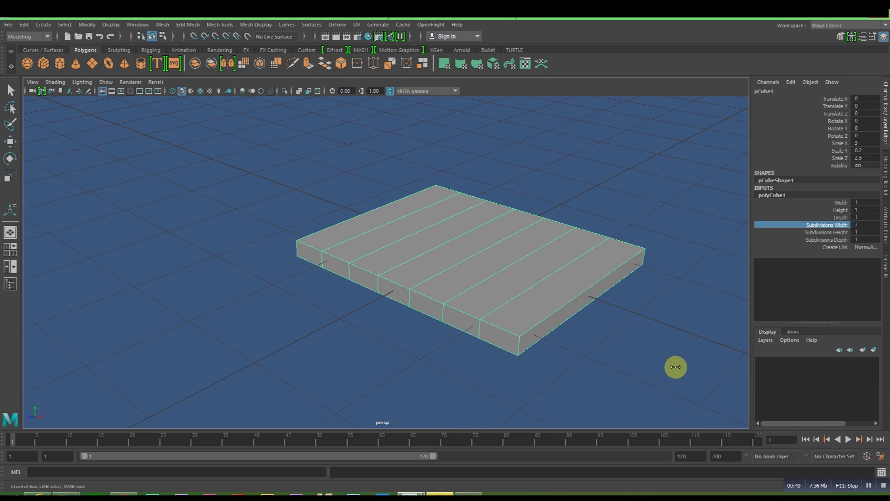
pyautogui.doubleClick(873, 226)
pyautogui.write('9')
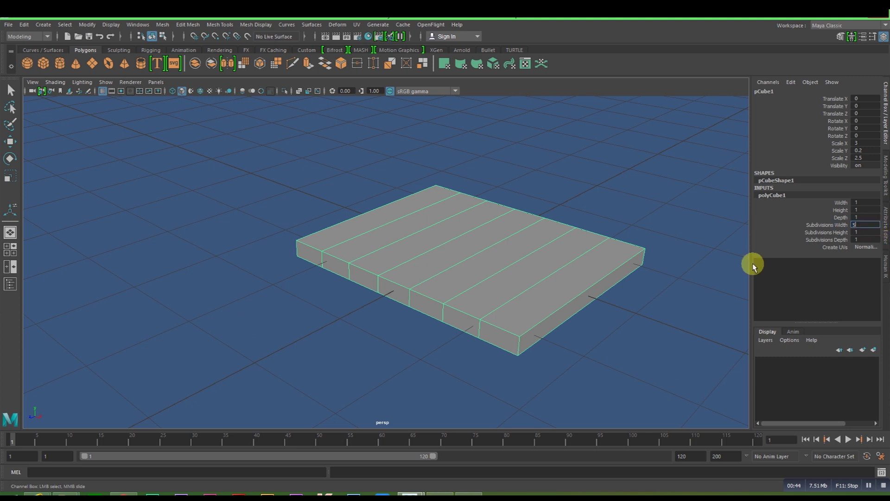
pyautogui.press('Tab')
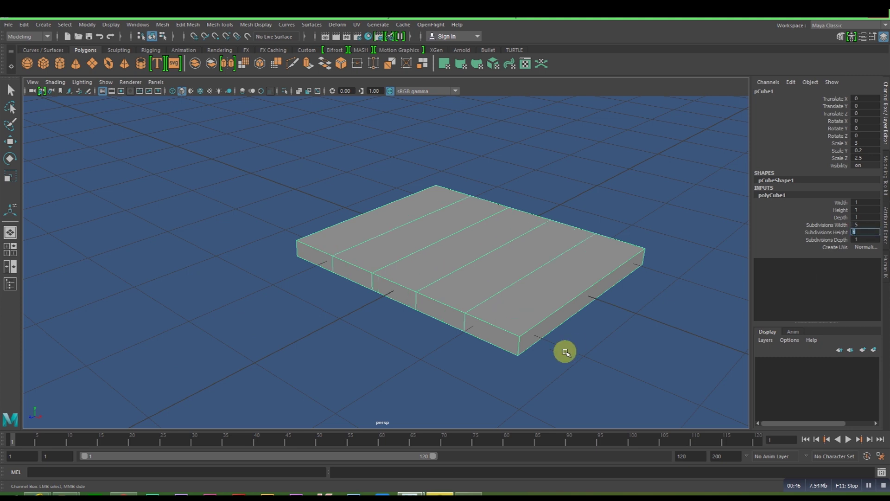
# Reselect the five-strip slab and orbit down to its side.
pyautogui.click(462, 359)
pyautogui.press('r')
pyautogui.moveTo(463, 360)
pyautogui.keyDown('alt'); pyautogui.mouseDown()
pyautogui.moveTo(483, 364)
pyautogui.moveTo(434, 355)
pyautogui.mouseUp(); pyautogui.keyUp('alt')
pyautogui.click(500, 298)
pyautogui.moveTo(528, 324)
pyautogui.keyDown('alt'); pyautogui.mouseDown()
pyautogui.moveTo(530, 371)
pyautogui.moveTo(585, 360)
pyautogui.moveTo(574, 358)
pyautogui.mouseUp(); pyautogui.keyUp('alt')
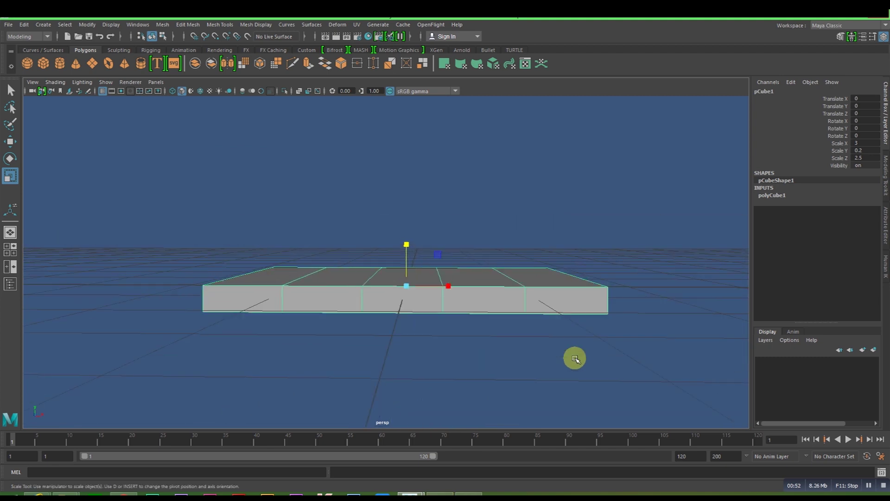
# In the front view, lower the slab's two middle vertex columns slightly.
pyautogui.press('space')
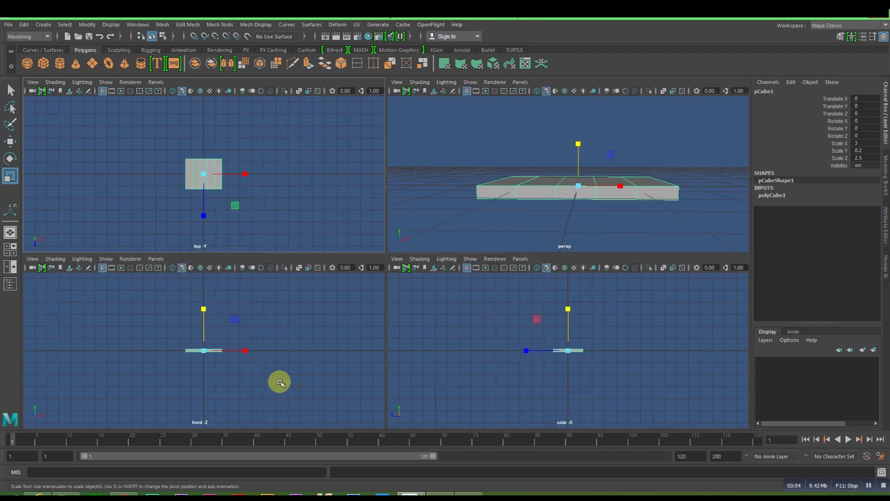
pyautogui.press('space')
pyautogui.scroll(2, 343, 362)
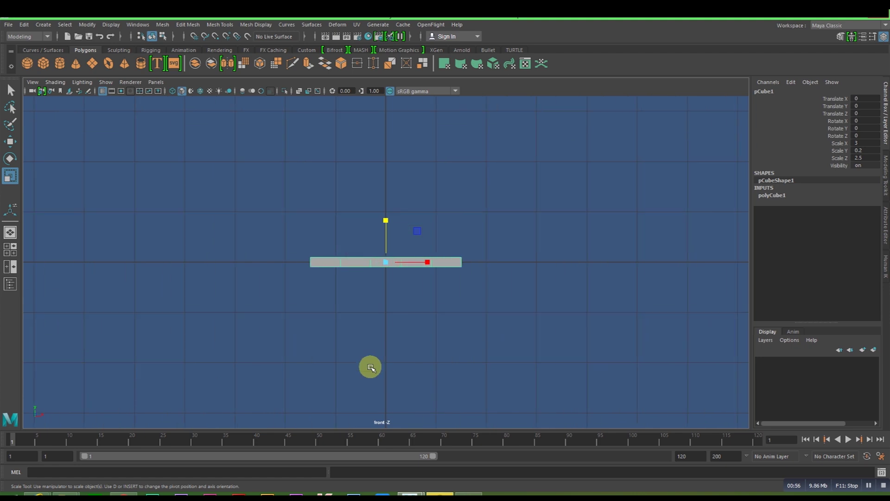
pyautogui.scroll(3, 371, 368)
pyautogui.scroll(1, 378, 343)
pyautogui.moveTo(400, 278); pyautogui.dragTo(353, 235, button='right')
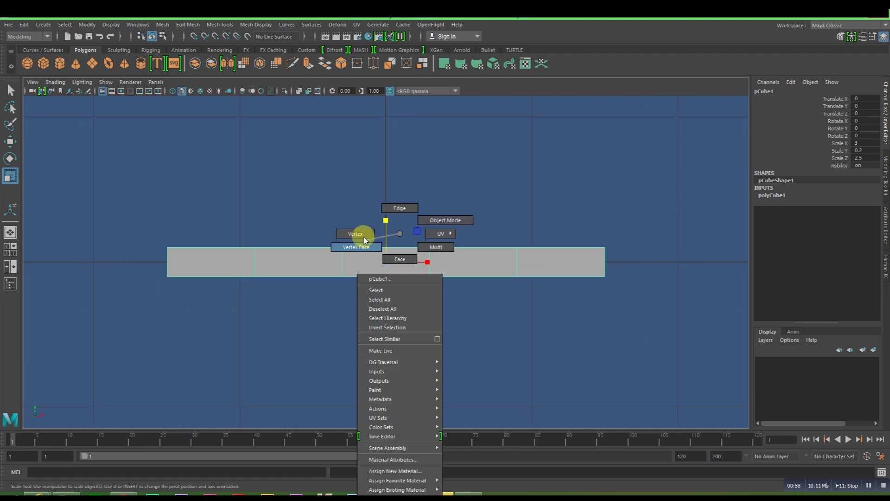
pyautogui.moveTo(244, 230)
pyautogui.mouseDown()
pyautogui.moveTo(489, 303)
pyautogui.moveTo(545, 301)
pyautogui.mouseUp()
pyautogui.press('w')
pyautogui.moveTo(389, 220); pyautogui.dragTo(389, 221)
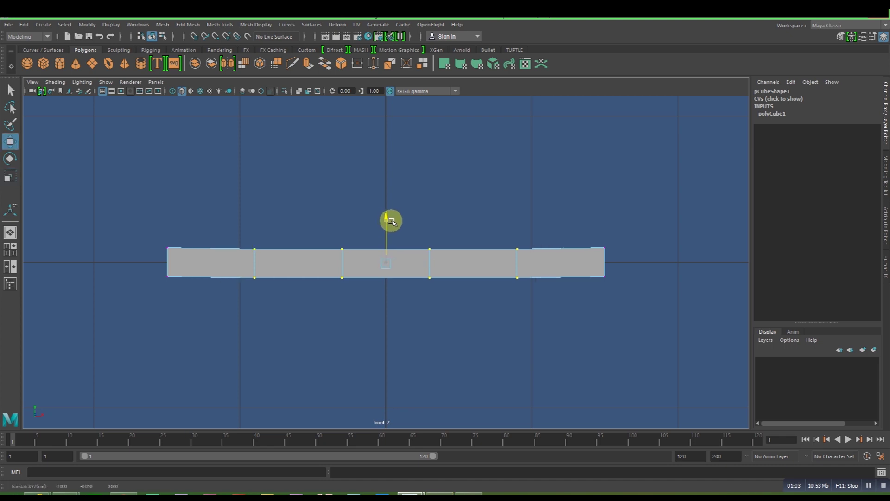
pyautogui.moveTo(331, 239); pyautogui.dragTo(441, 290)
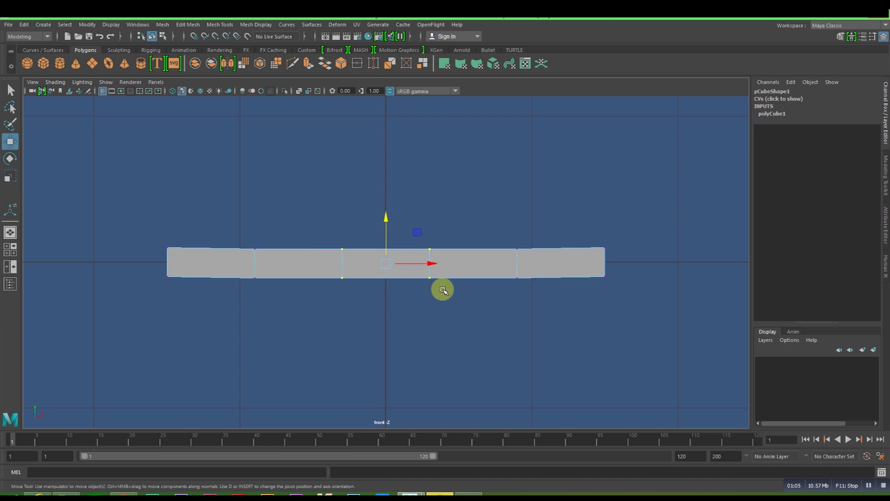
pyautogui.moveTo(387, 215); pyautogui.dragTo(386, 214)
# In Object Mode, raise the whole slab to Translate Y 2.663.
pyautogui.press('space')
pyautogui.press('space')
pyautogui.moveTo(632, 307)
pyautogui.keyDown('alt'); pyautogui.mouseDown()
pyautogui.moveTo(606, 332)
pyautogui.moveTo(505, 326)
pyautogui.moveTo(624, 322)
pyautogui.moveTo(628, 339)
pyautogui.mouseUp(); pyautogui.keyUp('alt')
pyautogui.moveTo(569, 259); pyautogui.dragTo(606, 228, button='right')
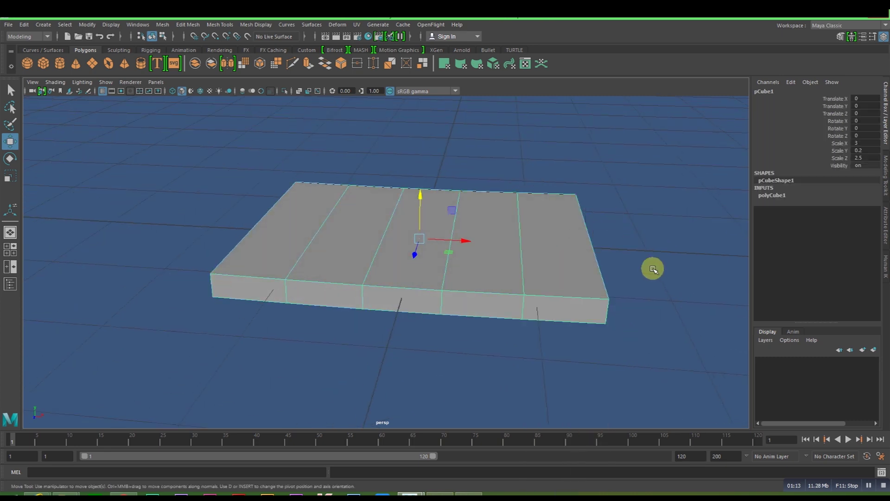
pyautogui.click(654, 268)
pyautogui.keyDown('alt'); pyautogui.moveTo(688, 304); pyautogui.dragTo(614, 319); pyautogui.keyUp('alt')
pyautogui.keyDown('alt'); pyautogui.moveTo(615, 319); pyautogui.dragTo(541, 292, button='right'); pyautogui.keyUp('alt')
pyautogui.click(483, 278)
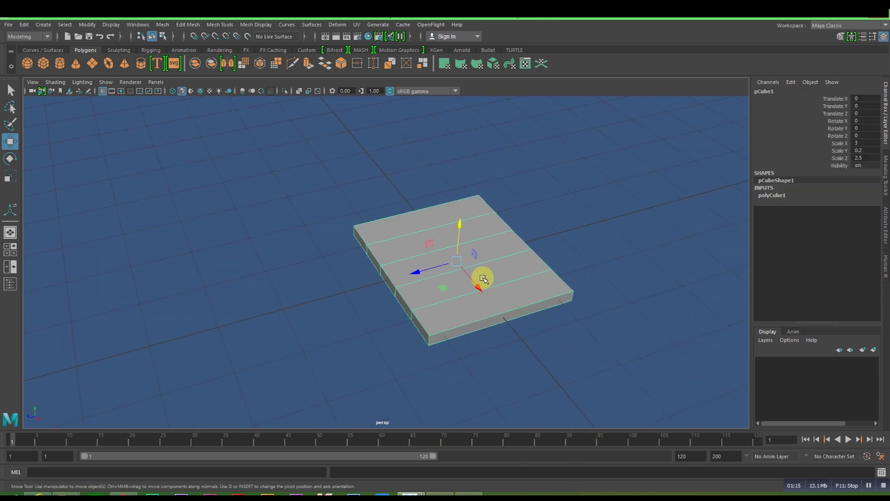
pyautogui.moveTo(459, 225); pyautogui.dragTo(485, 153)
pyautogui.press('space')
pyautogui.moveTo(568, 301); pyautogui.dragTo(571, 279)
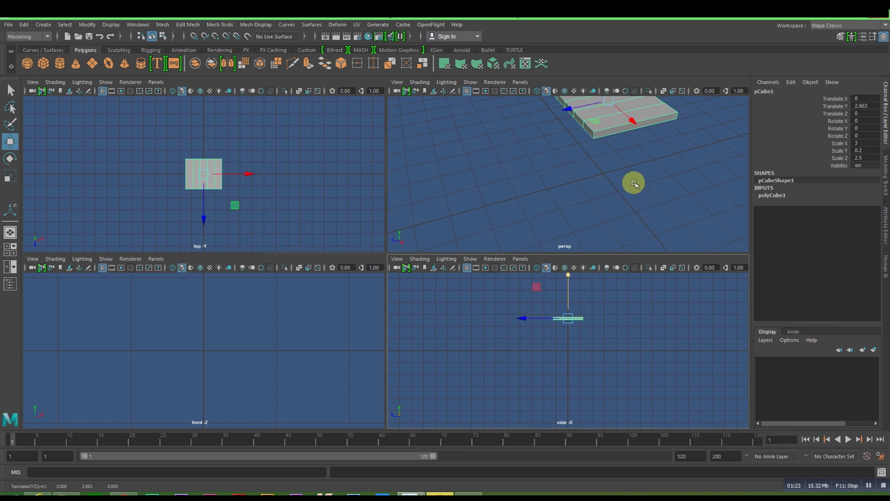
pyautogui.press('space')
pyautogui.click(568, 338)
# Create a second cube and scale it into a narrow bar.
pyautogui.scroll(-5, 444, 260)
pyautogui.keyDown('alt'); pyautogui.moveTo(443, 260); pyautogui.dragTo(459, 316, button='middle'); pyautogui.keyUp('alt')
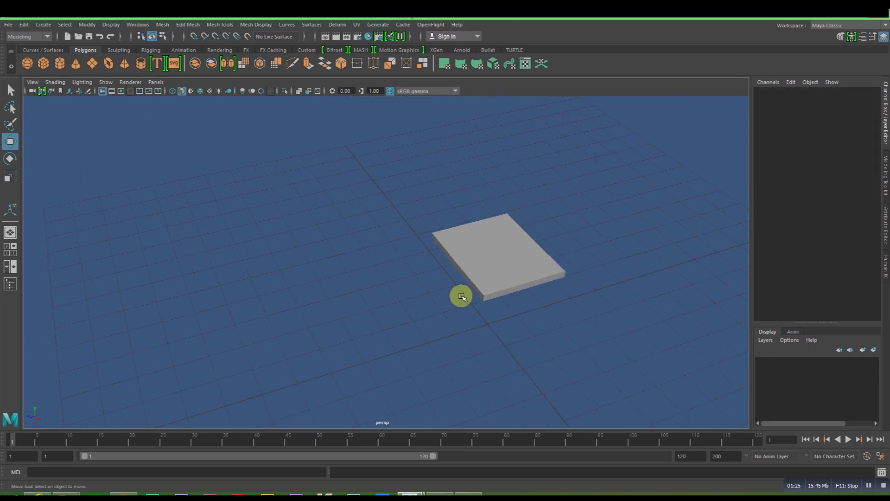
pyautogui.click(45, 66)
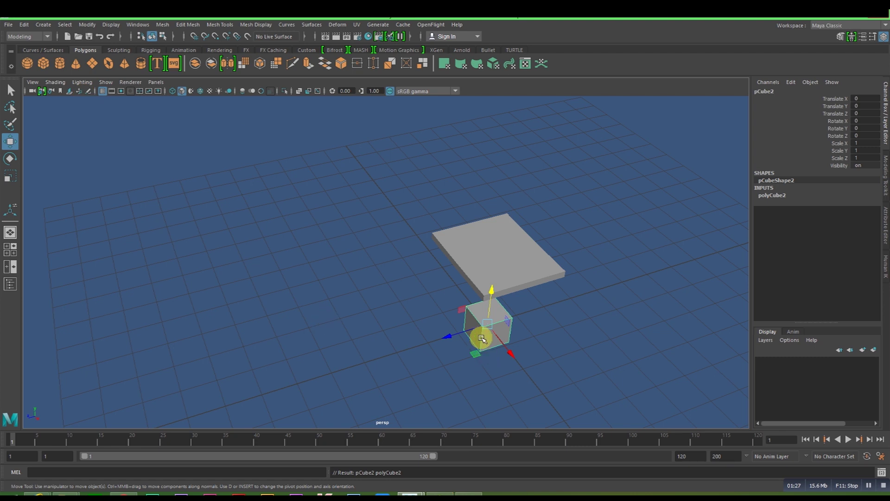
pyautogui.press('r')
pyautogui.moveTo(493, 289); pyautogui.dragTo(494, 321)
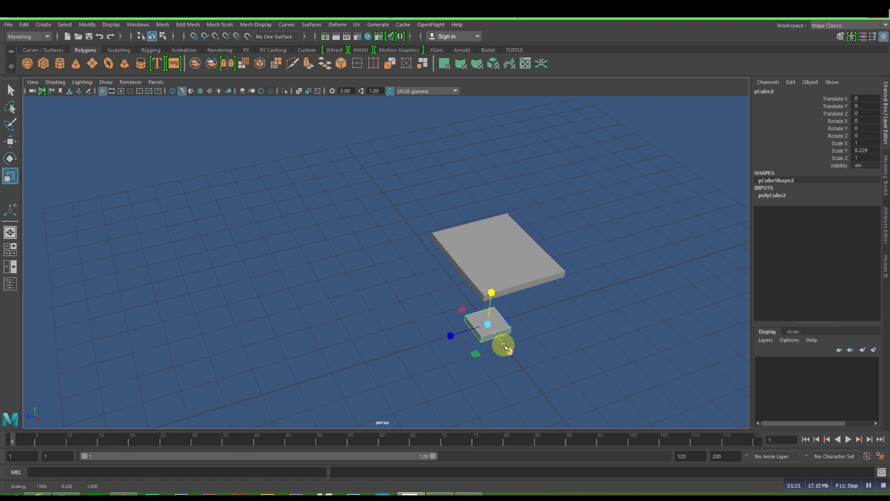
pyautogui.moveTo(511, 352); pyautogui.dragTo(490, 330)
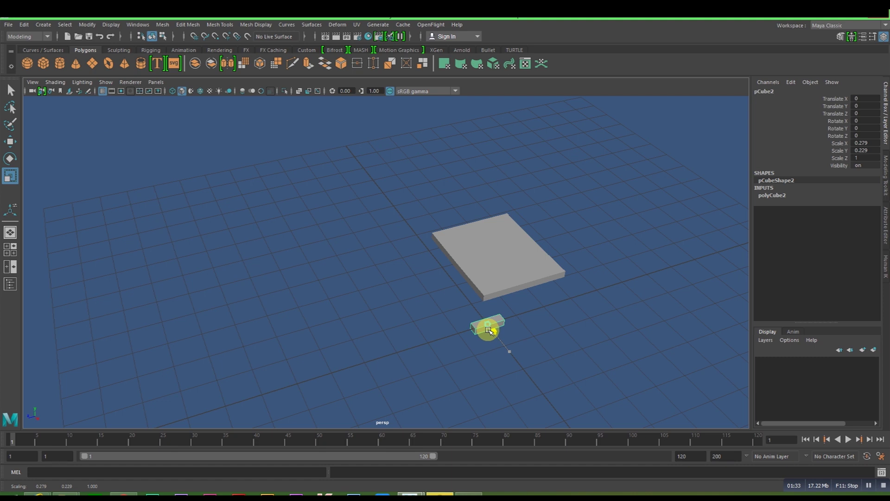
pyautogui.moveTo(450, 335); pyautogui.dragTo(398, 354)
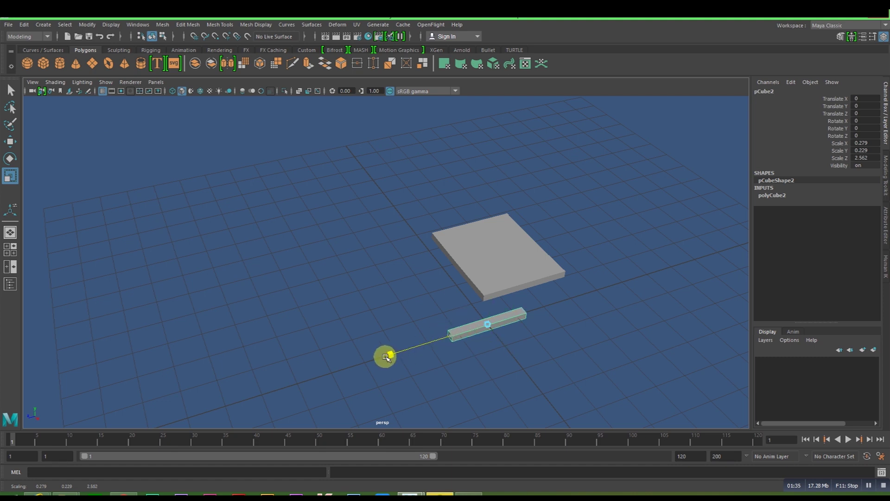
# With X-Ray on in top view, shorten the bar to Scale Z 2.109 and move it to Translate X 1.259.
pyautogui.press('space')
pyautogui.press('space')
pyautogui.scroll(3, 395, 296)
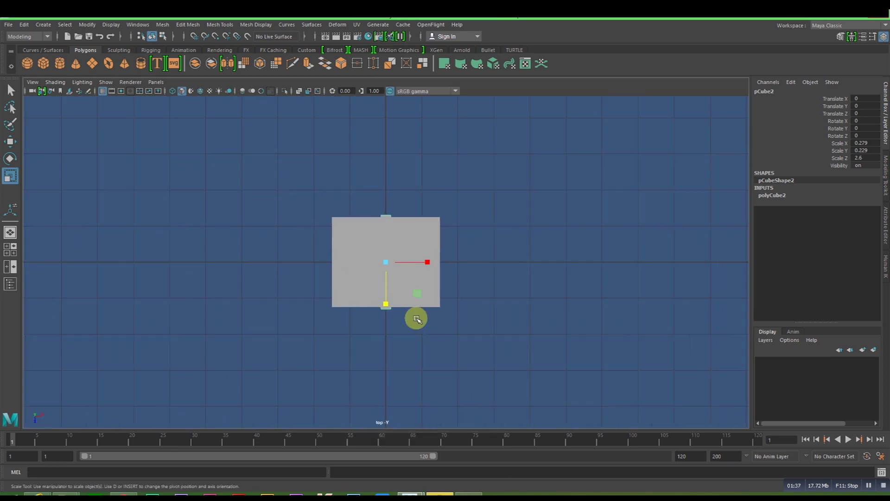
pyautogui.click(61, 86)
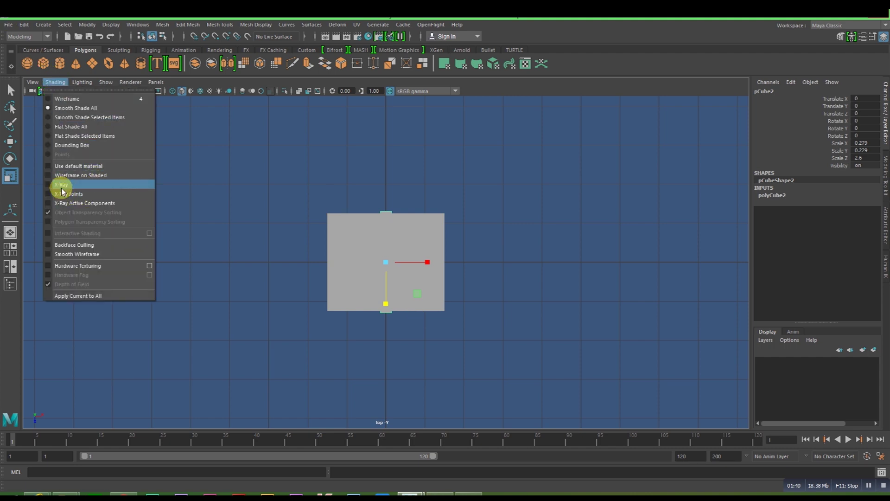
pyautogui.click(74, 185)
pyautogui.scroll(2, 414, 309)
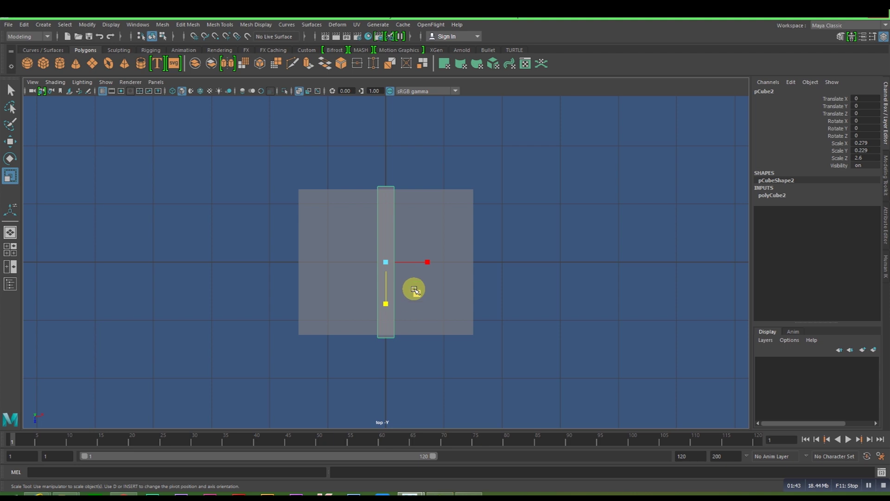
pyautogui.moveTo(385, 306); pyautogui.dragTo(381, 302)
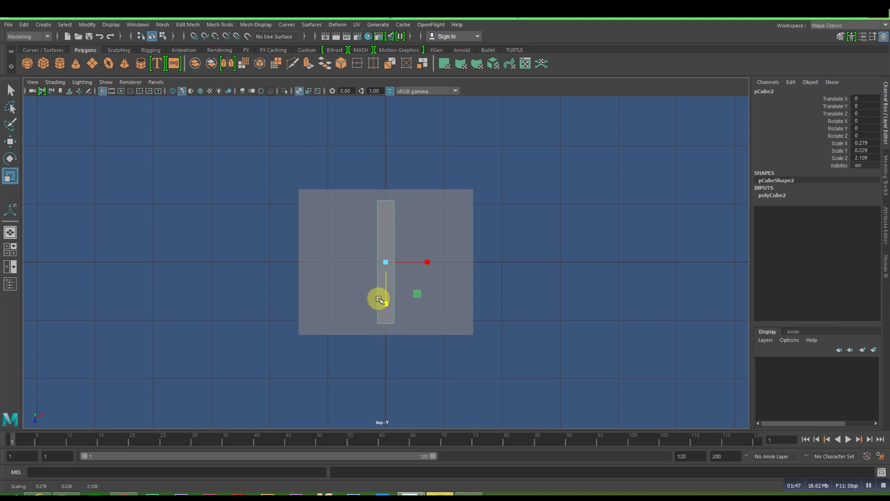
pyautogui.press('w')
pyautogui.moveTo(429, 264); pyautogui.dragTo(503, 265)
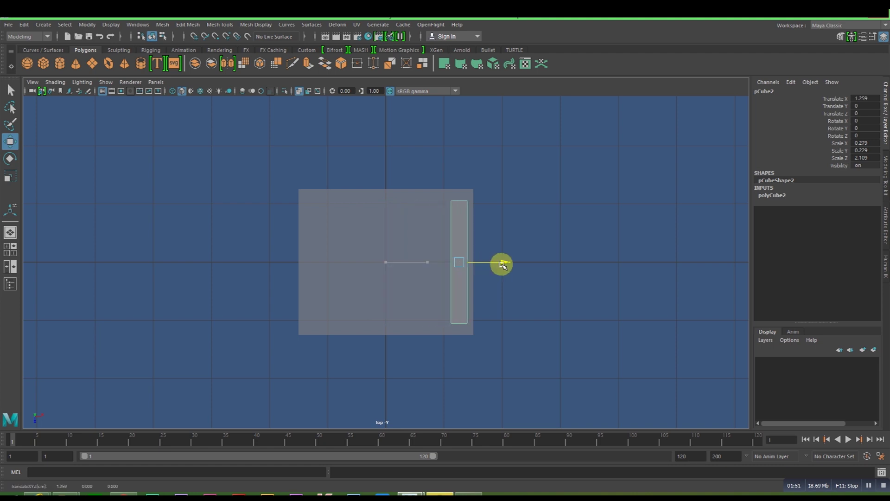
# Duplicate the narrow bar and move the copy to the seat's left edge.
pyautogui.click(24, 25)
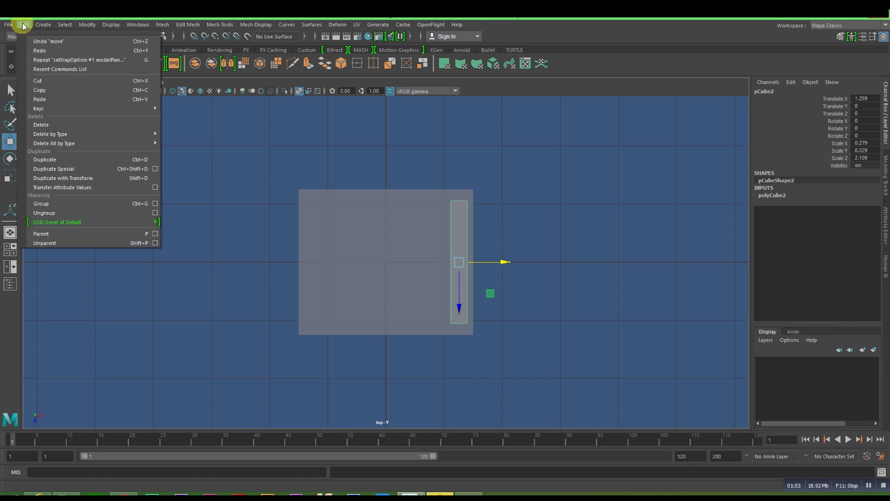
pyautogui.click(66, 159)
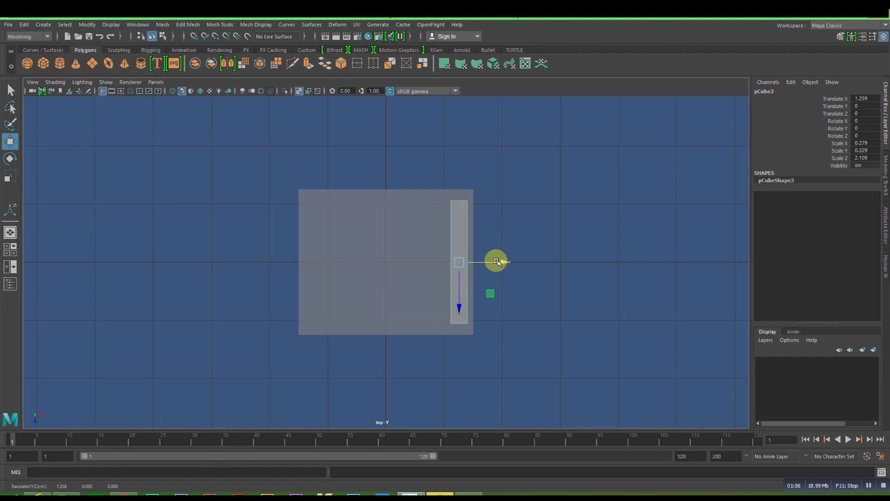
pyautogui.moveTo(505, 262); pyautogui.dragTo(359, 261)
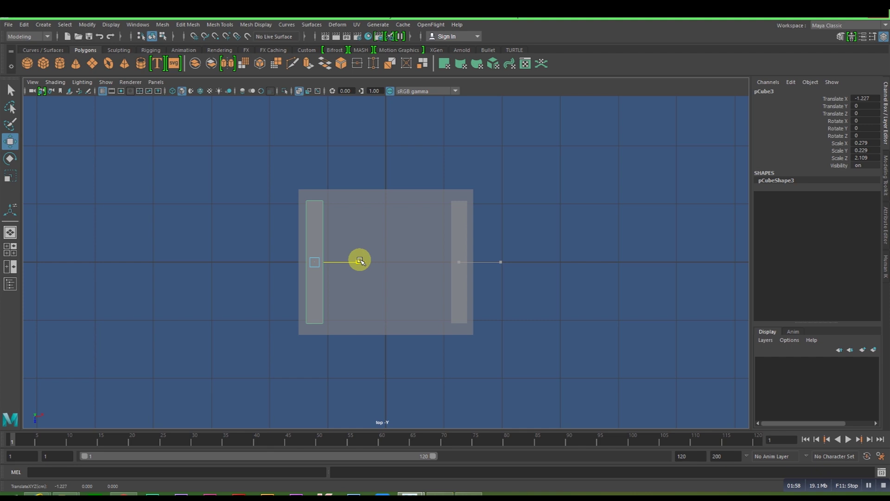
pyautogui.click(416, 388)
pyautogui.click(308, 253)
pyautogui.click(397, 385)
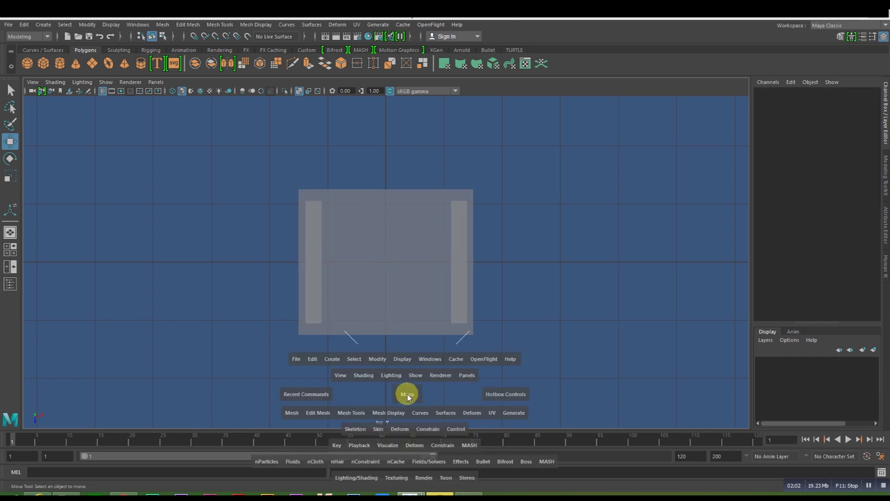
# Select both side rails together and raise them toward the seat.
pyautogui.press('space')
pyautogui.press('space')
pyautogui.keyDown('alt'); pyautogui.moveTo(530, 345); pyautogui.dragTo(498, 332); pyautogui.keyUp('alt')
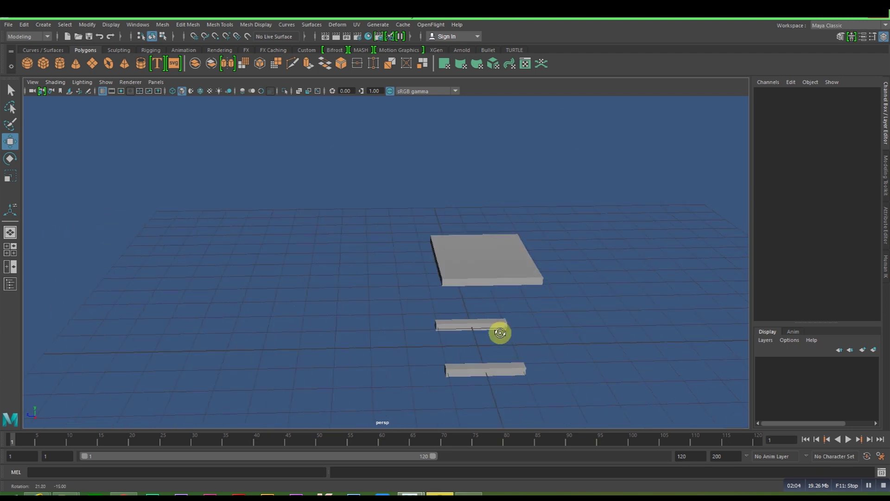
pyautogui.moveTo(412, 316); pyautogui.dragTo(480, 370)
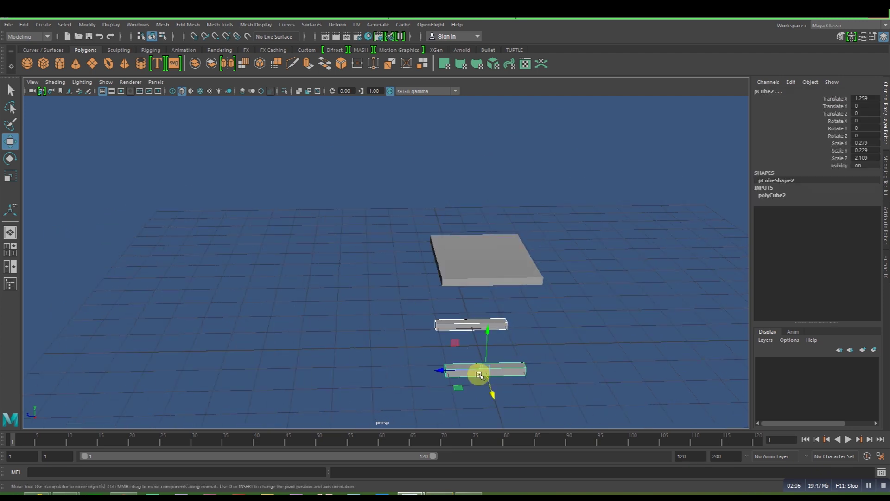
pyautogui.moveTo(490, 333); pyautogui.dragTo(488, 243)
# In side view, fine-tune the rails up to Translate Y 2.449, just beneath the seat.
pyautogui.press('space')
pyautogui.press('space')
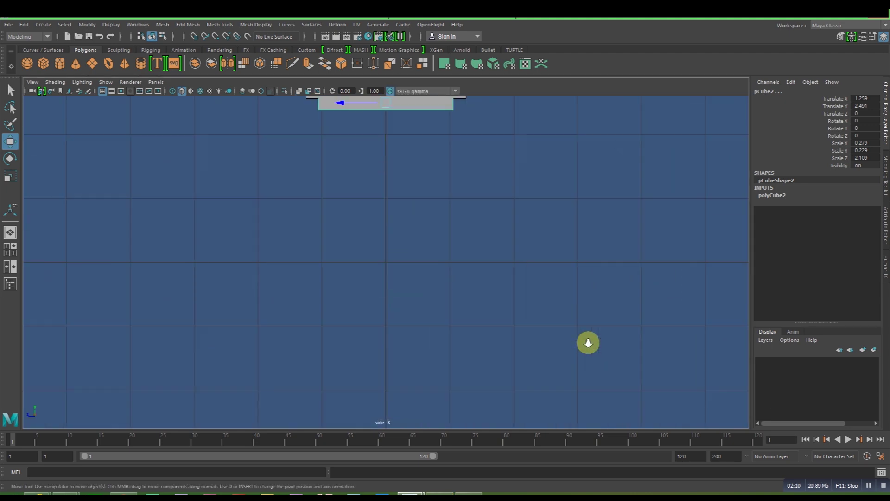
pyautogui.keyDown('alt'); pyautogui.moveTo(588, 342); pyautogui.dragTo(445, 468, button='middle'); pyautogui.keyUp('alt')
pyautogui.scroll(3, 455, 410)
pyautogui.scroll(1, 456, 410)
pyautogui.moveTo(422, 274)
pyautogui.mouseDown()
pyautogui.moveTo(415, 240)
pyautogui.moveTo(425, 276)
pyautogui.moveTo(416, 273)
pyautogui.mouseUp()
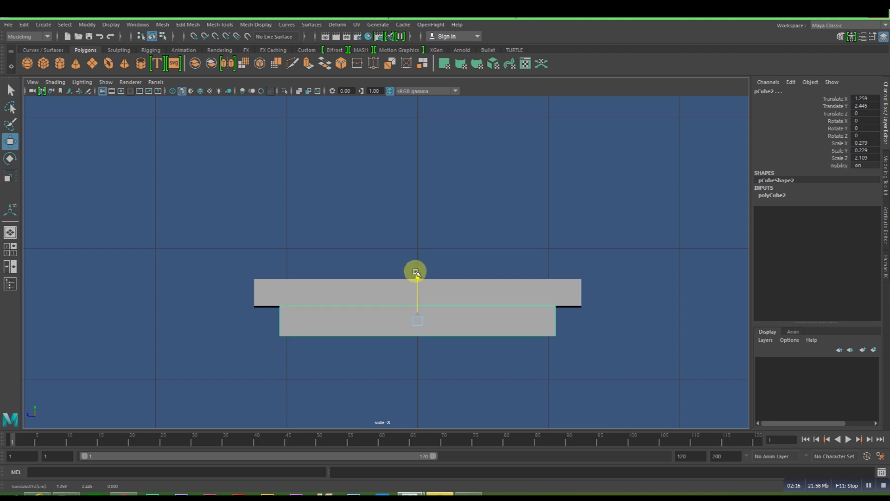
pyautogui.scroll(5, 448, 312)
pyautogui.scroll(1, 440, 329)
pyautogui.keyDown('alt'); pyautogui.moveTo(440, 329); pyautogui.dragTo(428, 318, button='middle'); pyautogui.keyUp('alt')
pyautogui.moveTo(427, 318); pyautogui.dragTo(435, 318)
pyautogui.press('space')
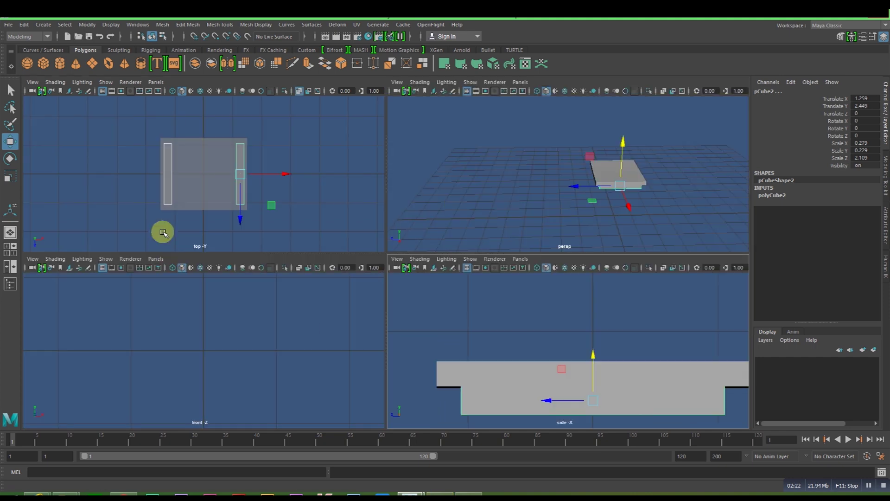
pyautogui.press('space')
pyautogui.click(556, 266)
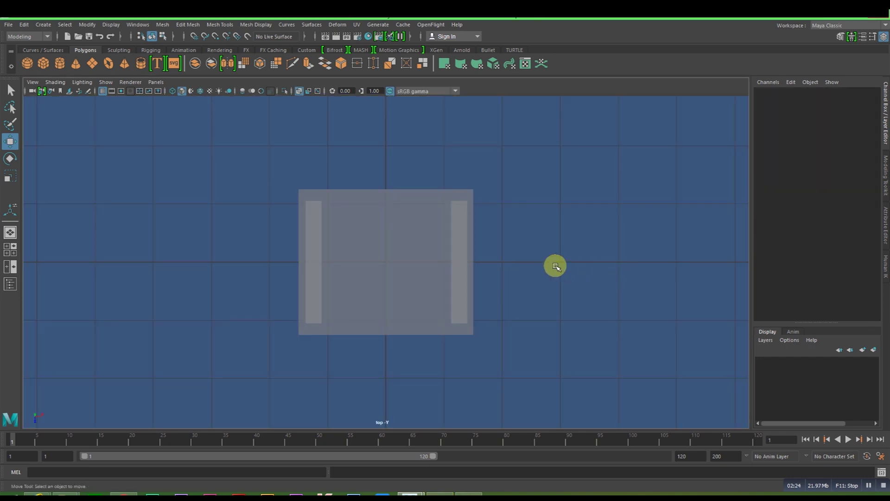
pyautogui.press('space')
pyautogui.click(618, 187)
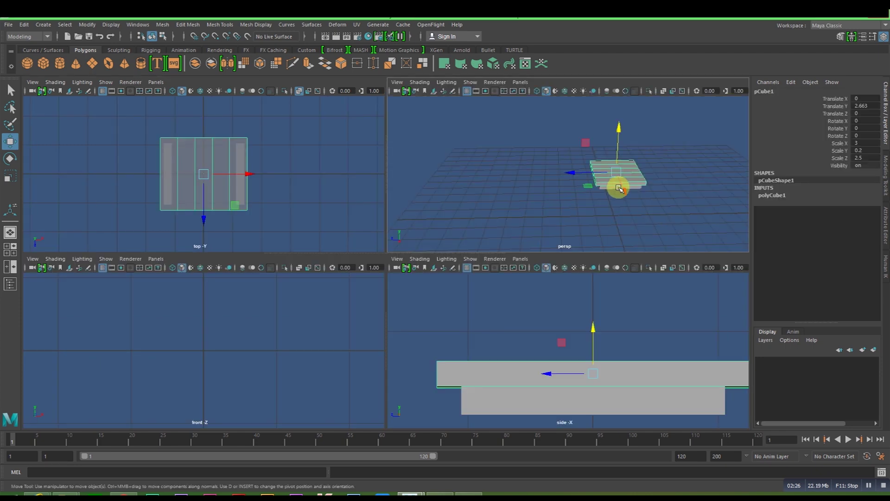
pyautogui.scroll(3, 622, 192)
pyautogui.scroll(3, 603, 225)
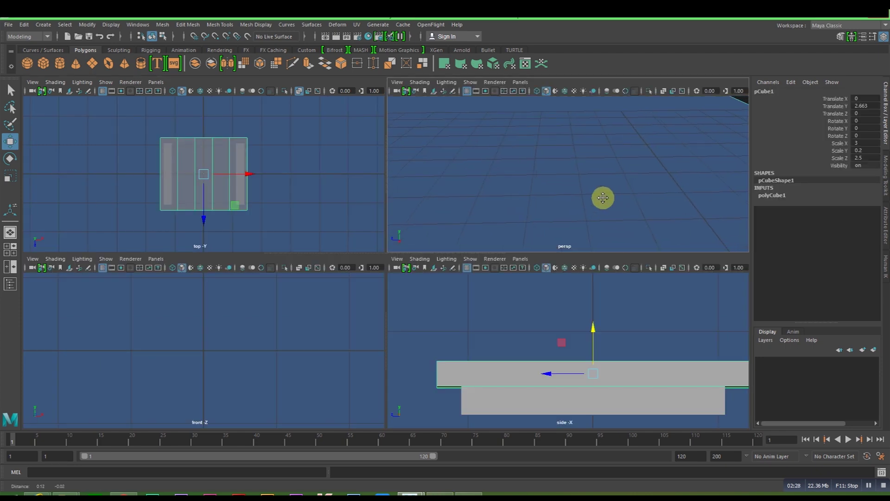
pyautogui.press('space')
pyautogui.moveTo(577, 223)
pyautogui.keyDown('alt'); pyautogui.mouseDown()
pyautogui.moveTo(621, 215)
pyautogui.moveTo(615, 284)
pyautogui.mouseUp(); pyautogui.keyUp('alt')
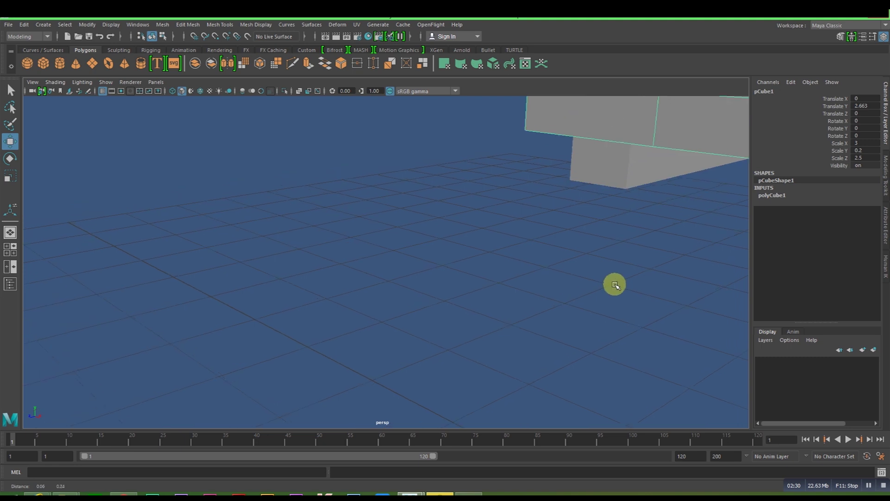
pyautogui.click(608, 175)
pyautogui.scroll(-2, 608, 176)
pyautogui.scroll(-2, 608, 175)
pyautogui.scroll(-3, 607, 175)
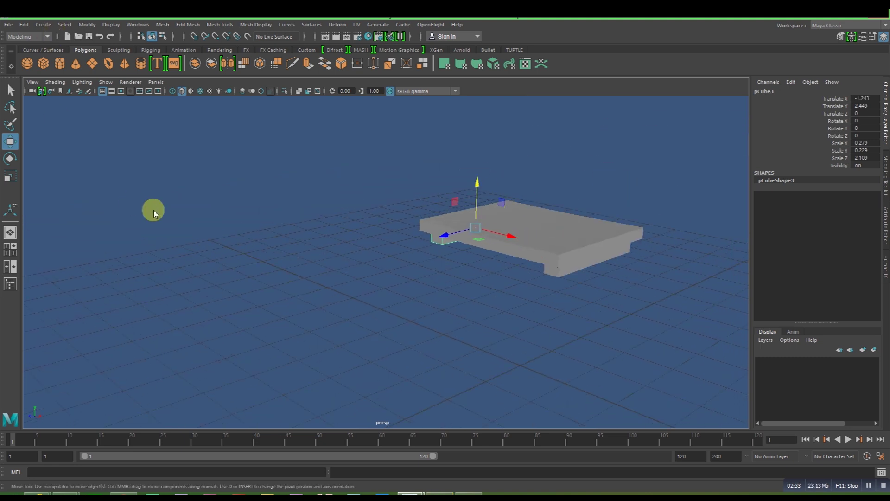
pyautogui.press('space')
pyautogui.press('space')
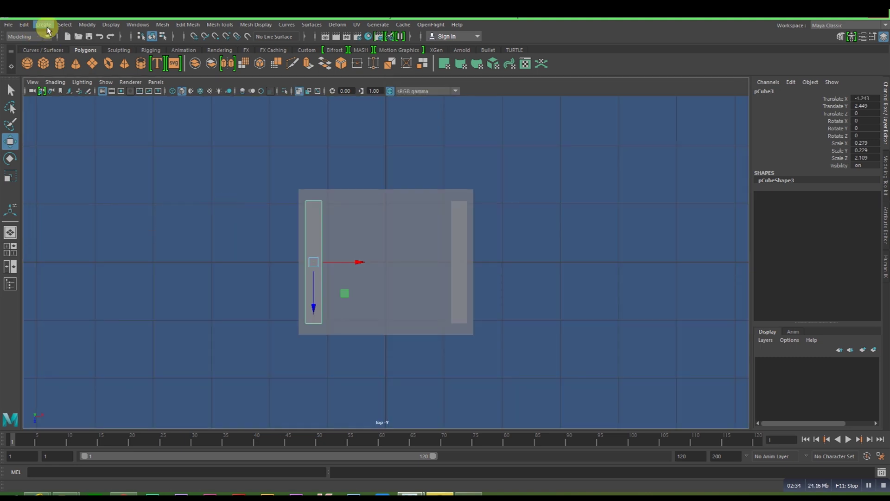
pyautogui.click(30, 25)
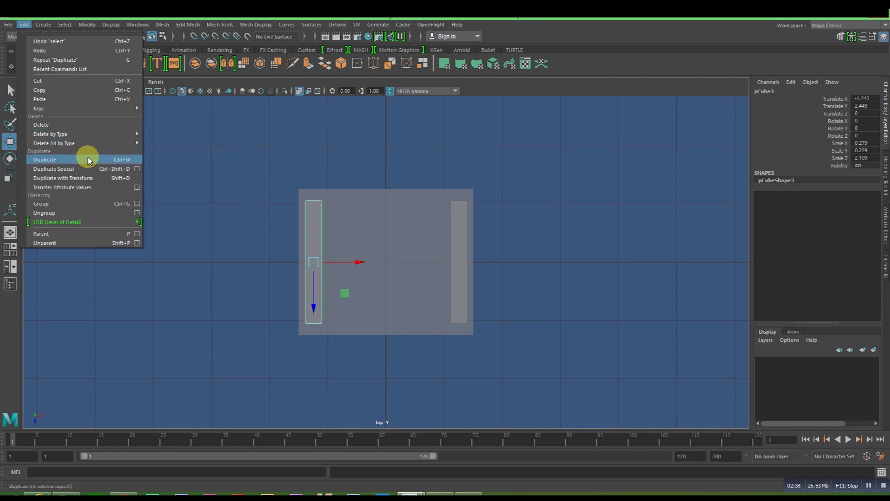
# Duplicate the left rail, move it toward centre and rotate it -90° on Y.
pyautogui.click(89, 159)
pyautogui.moveTo(361, 263)
pyautogui.mouseDown()
pyautogui.moveTo(447, 273)
pyautogui.moveTo(430, 273)
pyautogui.mouseUp()
pyautogui.press('e')
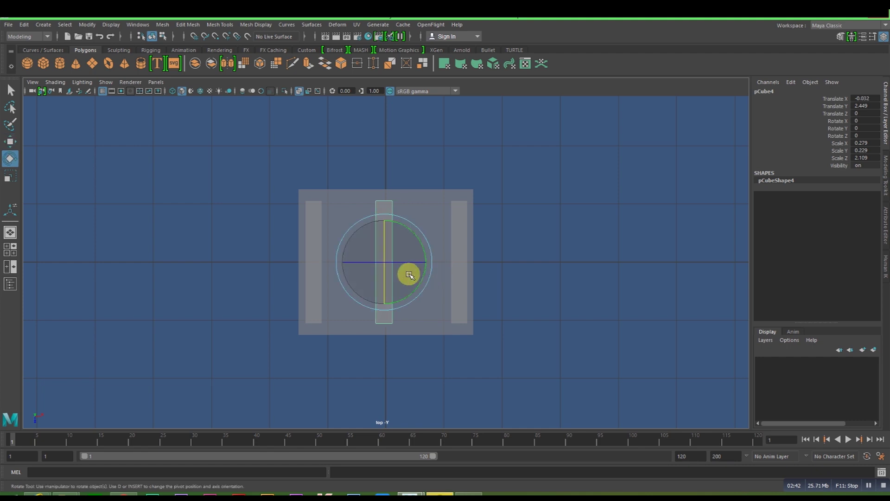
pyautogui.moveTo(420, 281); pyautogui.dragTo(370, 288)
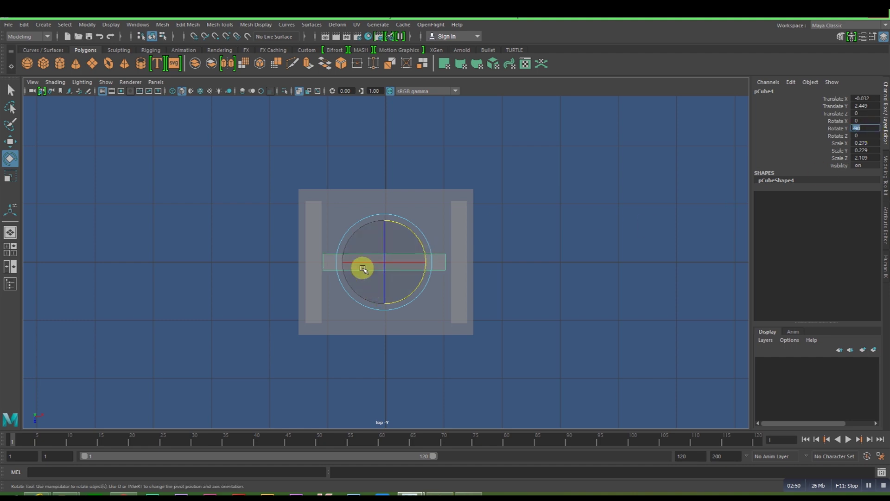
# Move the crosswise rail to Z -0.917 and stretch it to Scale Z 2.249 between side rails.
pyautogui.click(382, 238)
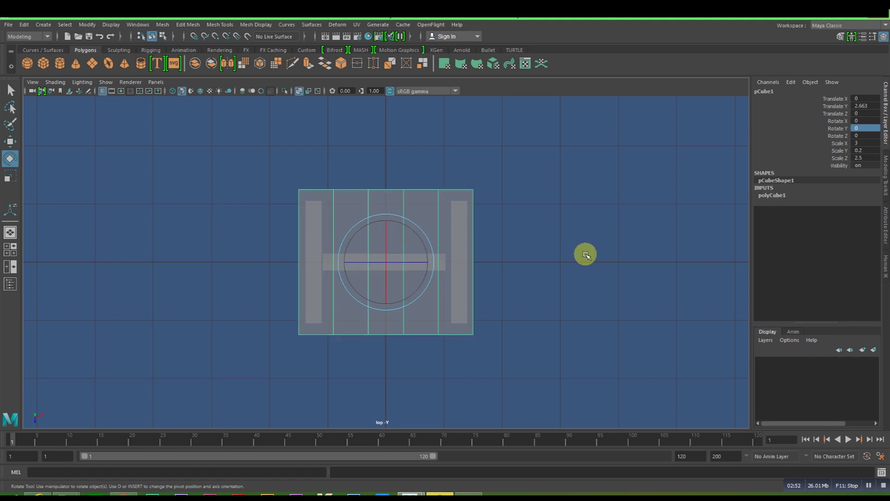
pyautogui.click(586, 255)
pyautogui.press('space')
pyautogui.press('space')
pyautogui.keyDown('alt'); pyautogui.moveTo(604, 264); pyautogui.dragTo(616, 251); pyautogui.keyUp('alt')
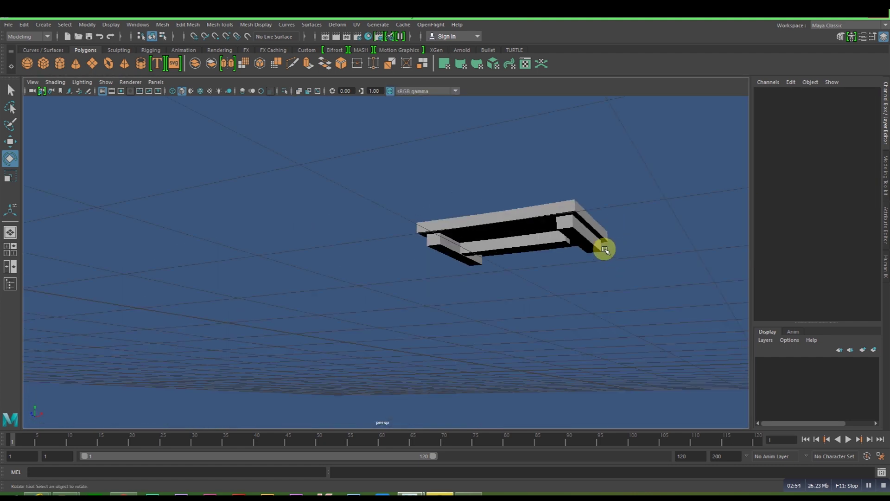
pyautogui.click(535, 249)
pyautogui.press('space')
pyautogui.press('space')
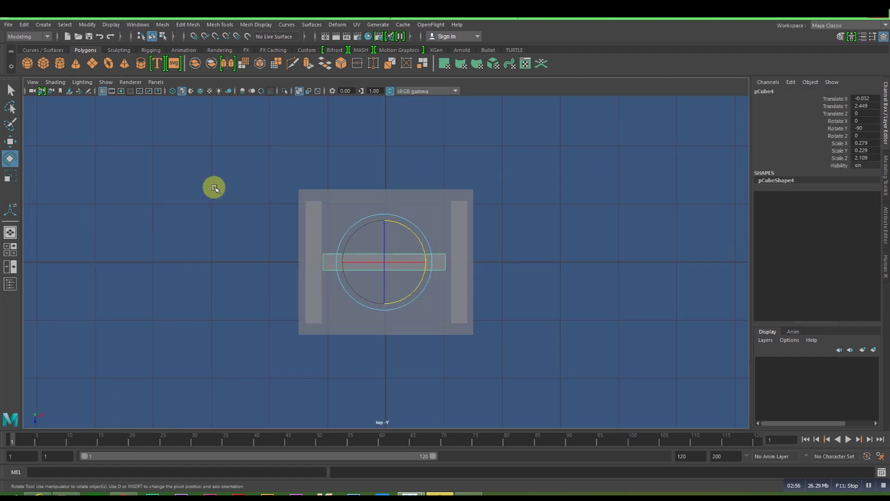
pyautogui.press('w')
pyautogui.moveTo(383, 305); pyautogui.dragTo(387, 251)
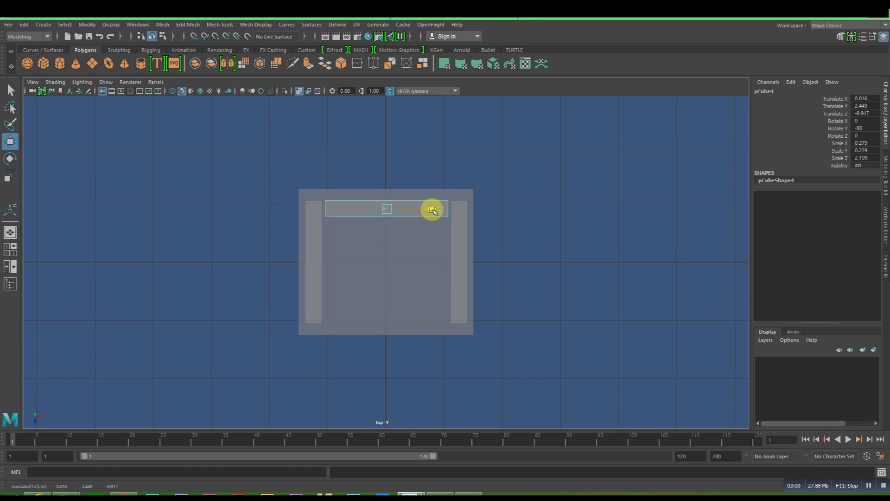
pyautogui.press('r')
pyautogui.moveTo(347, 208); pyautogui.dragTo(343, 209)
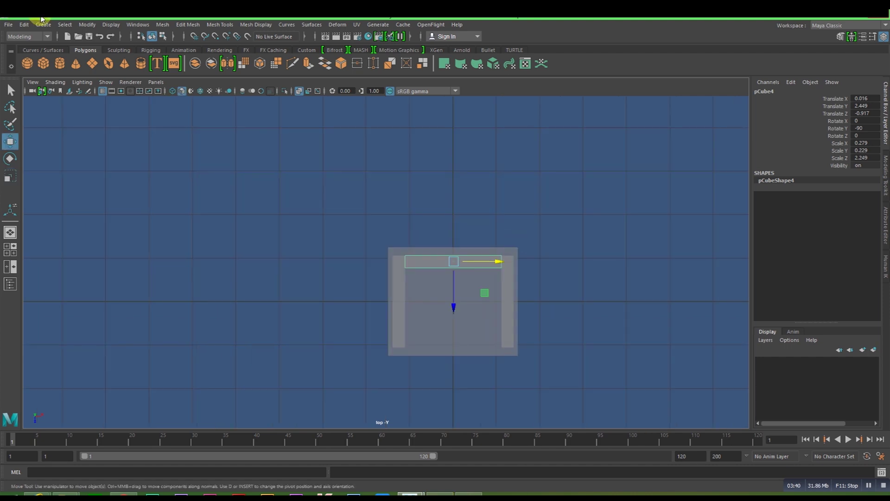
# Duplicate the crosswise rail and move the copy to Translate Z 0.909 on the opposite edge.
pyautogui.click(24, 24)
pyautogui.click(83, 160)
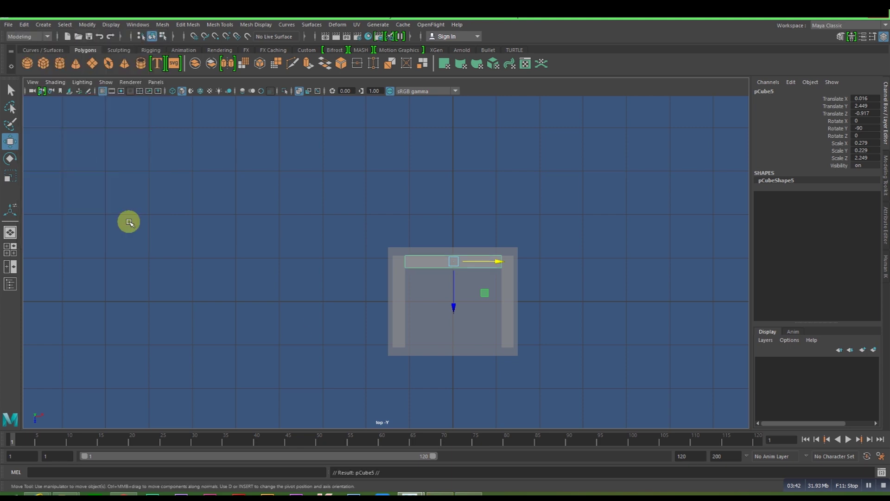
pyautogui.moveTo(457, 334); pyautogui.dragTo(452, 383)
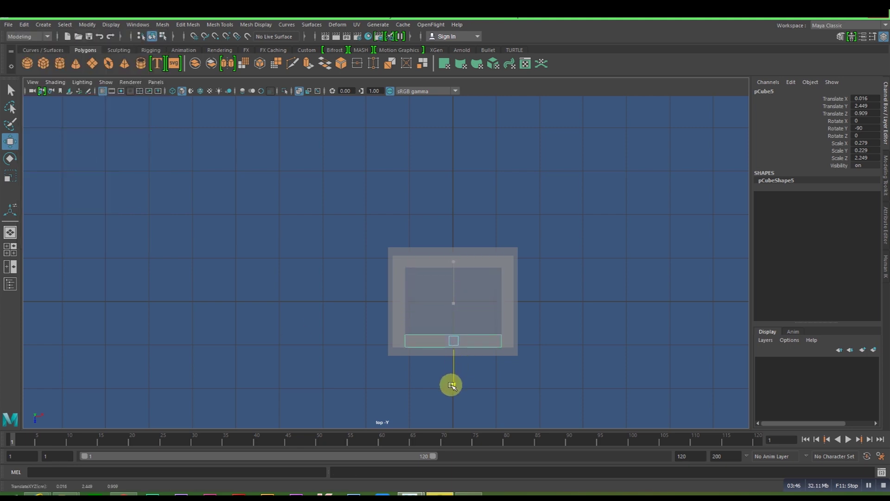
# Maximize the perspective view, deselect, and tumble the camera to a lower angle on the seat.
pyautogui.press('space')
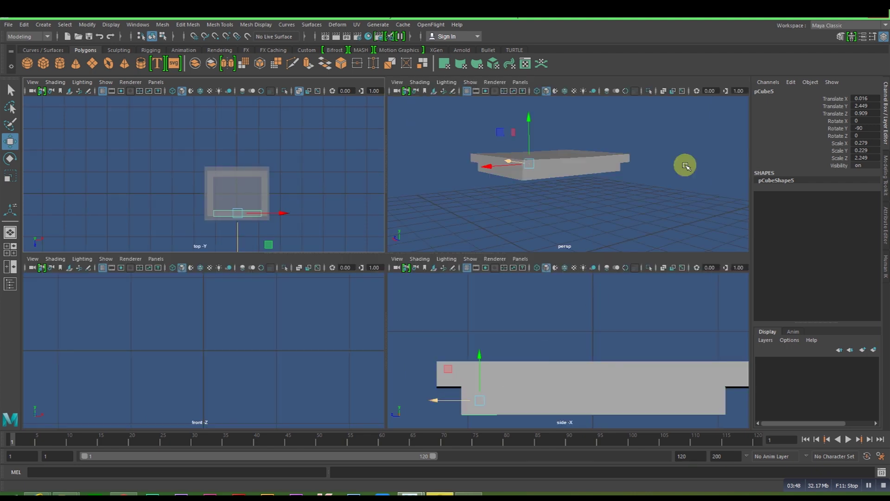
pyautogui.press('space')
pyautogui.click(598, 249)
pyautogui.moveTo(598, 250)
pyautogui.keyDown('alt'); pyautogui.mouseDown()
pyautogui.moveTo(442, 319)
pyautogui.moveTo(559, 319)
pyautogui.moveTo(347, 329)
pyautogui.moveTo(330, 342)
pyautogui.mouseUp(); pyautogui.keyUp('alt')
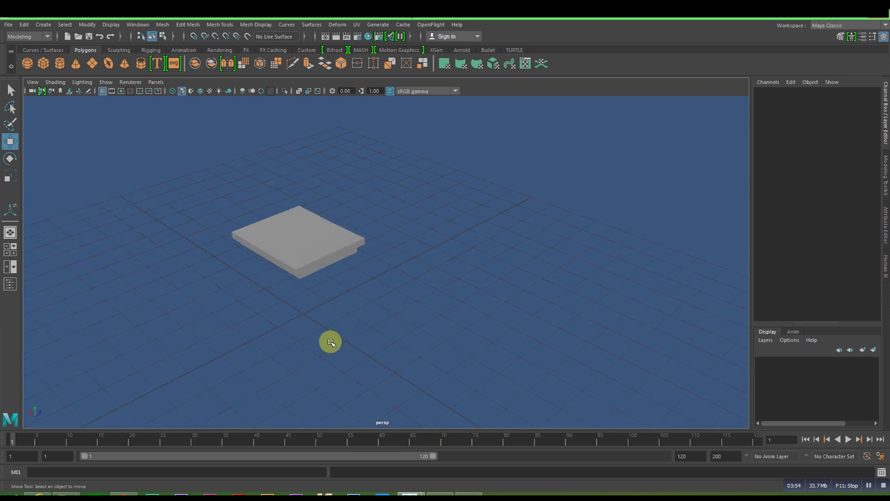
pyautogui.scroll(3, 331, 342)
pyautogui.scroll(-4, 330, 340)
pyautogui.scroll(-2, 329, 340)
pyautogui.keyDown('alt'); pyautogui.moveTo(368, 336); pyautogui.dragTo(375, 329); pyautogui.keyUp('alt')
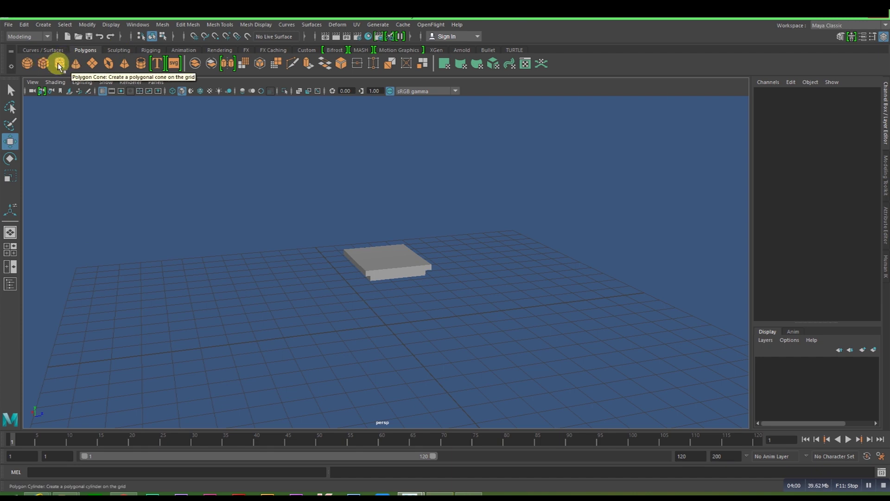
# Create a polygon cylinder and scale it into a thin 0.12-wide, taller rod.
pyautogui.click(60, 63)
pyautogui.scroll(2, 409, 330)
pyautogui.press('r')
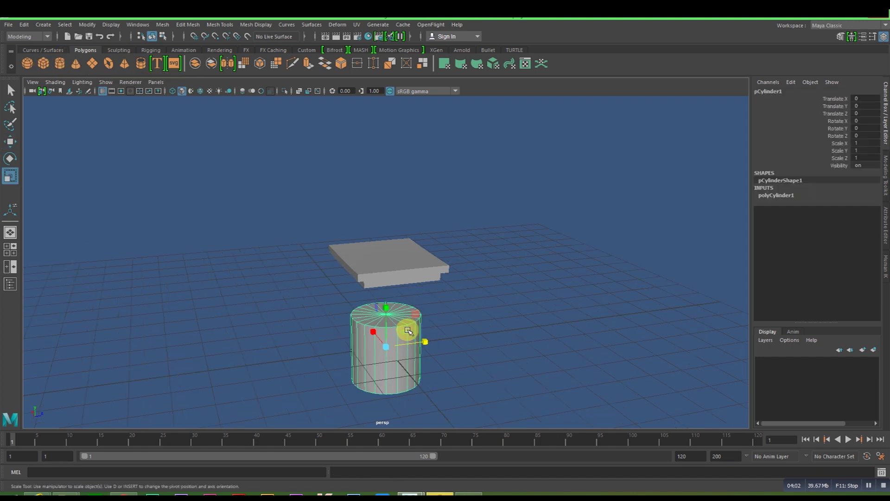
pyautogui.moveTo(386, 346); pyautogui.dragTo(332, 356)
pyautogui.moveTo(388, 308)
pyautogui.mouseDown()
pyautogui.moveTo(392, 235)
pyautogui.moveTo(431, 44)
pyautogui.moveTo(388, 371)
pyautogui.mouseUp()
# In the side view, move the leg up and under the seat edge.
pyautogui.press('space')
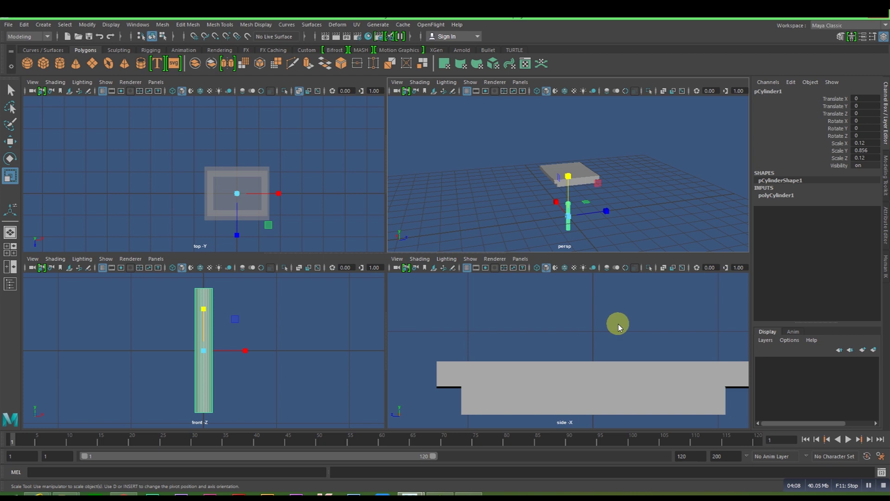
pyautogui.press('space')
pyautogui.scroll(2, 432, 376)
pyautogui.keyDown('alt'); pyautogui.moveTo(432, 376); pyautogui.dragTo(527, 326, button='middle'); pyautogui.keyUp('alt')
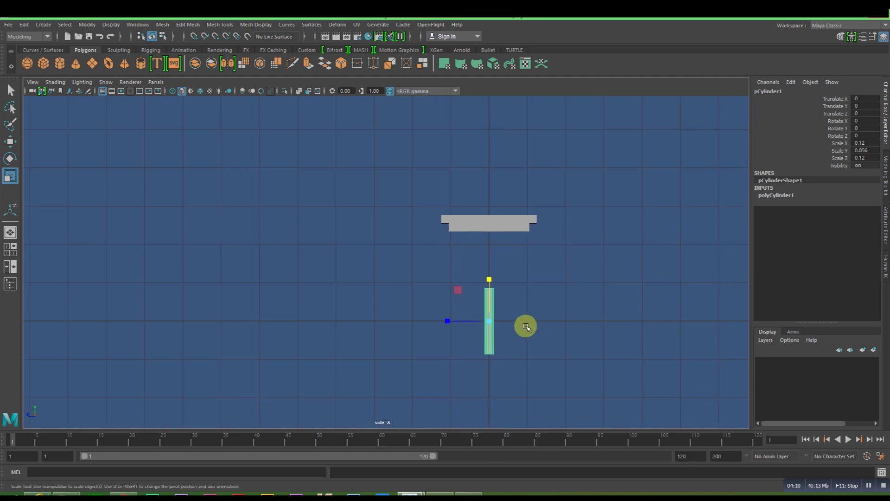
pyautogui.press('w')
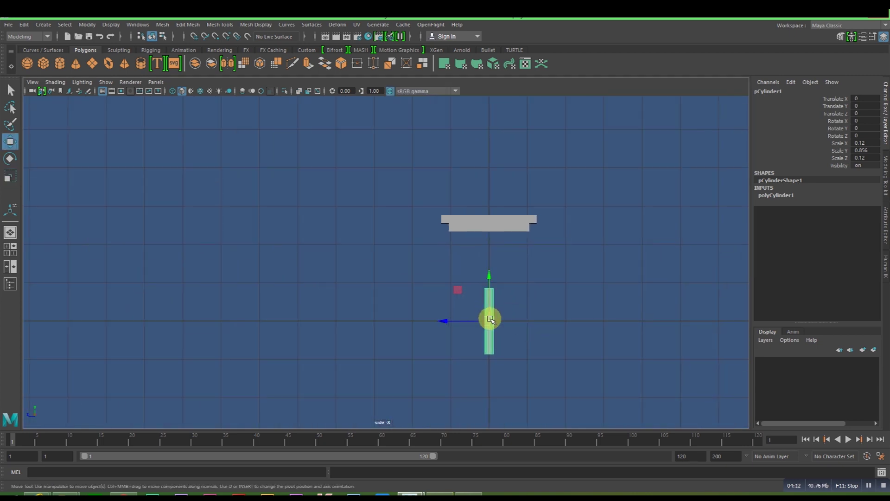
pyautogui.moveTo(492, 281); pyautogui.dragTo(488, 222)
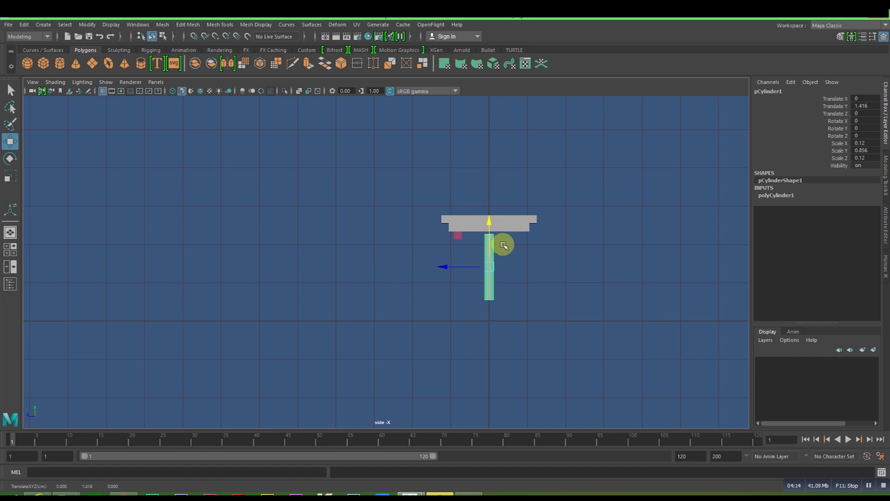
pyautogui.moveTo(444, 267); pyautogui.dragTo(412, 261)
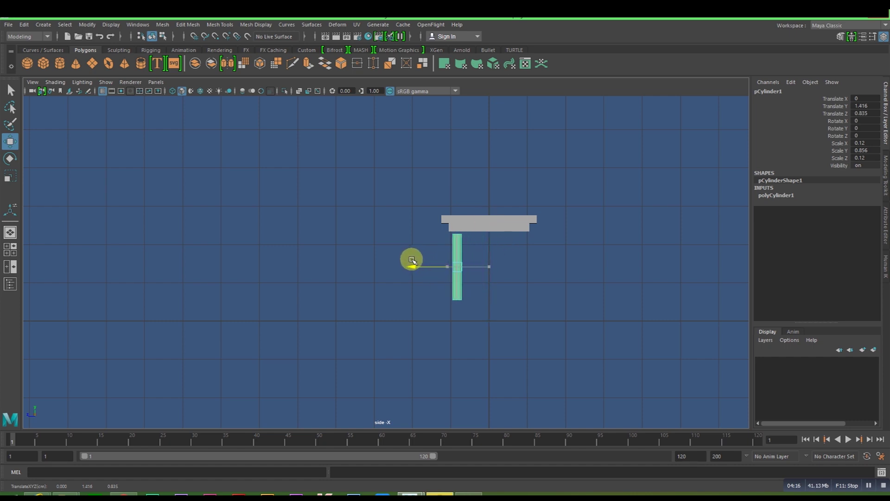
pyautogui.keyDown('alt'); pyautogui.moveTo(415, 260); pyautogui.dragTo(479, 302, button='right'); pyautogui.keyUp('alt')
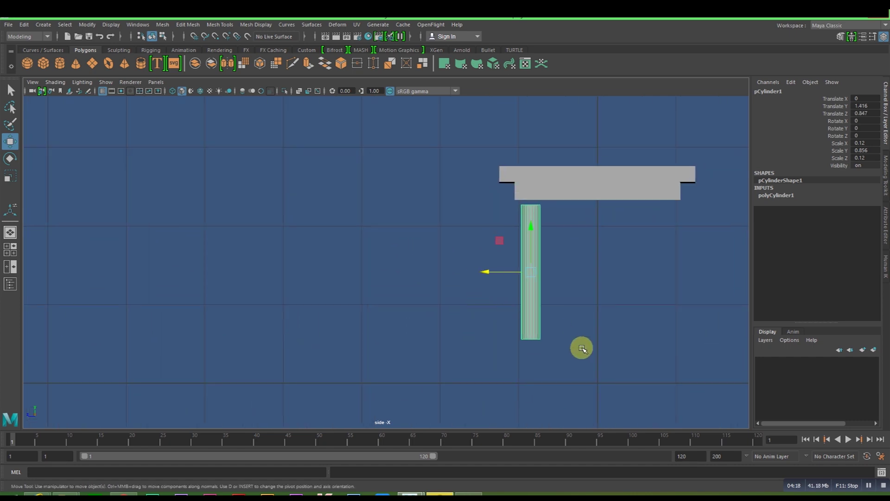
pyautogui.keyDown('alt'); pyautogui.moveTo(630, 312); pyautogui.dragTo(554, 332, button='middle'); pyautogui.keyUp('alt')
# Lengthen the leg to Scale Y 1.218 and set it at Translate Y 1.422, Z 0.847 against the seat.
pyautogui.press('r')
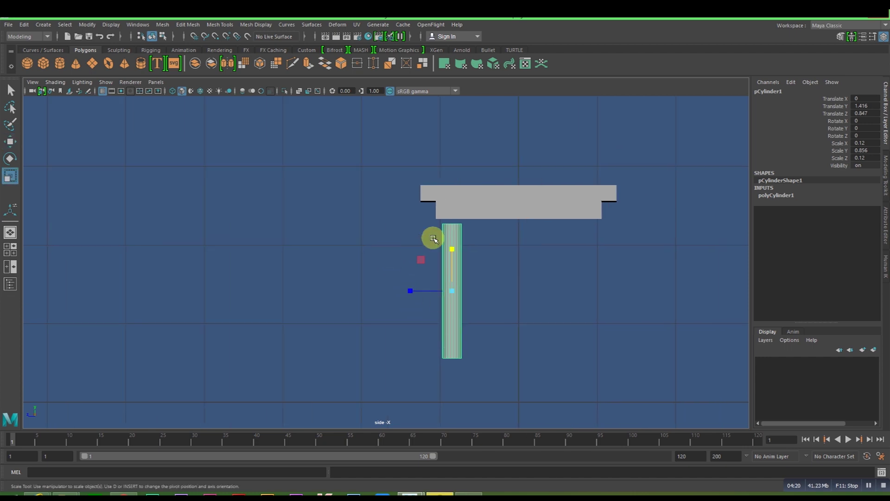
pyautogui.moveTo(453, 250); pyautogui.dragTo(442, 233)
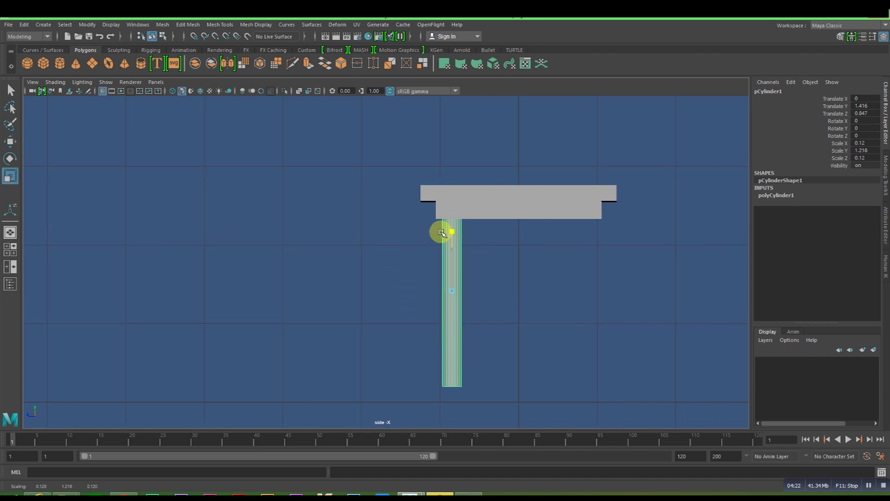
pyautogui.press('w')
pyautogui.moveTo(453, 242); pyautogui.dragTo(449, 226)
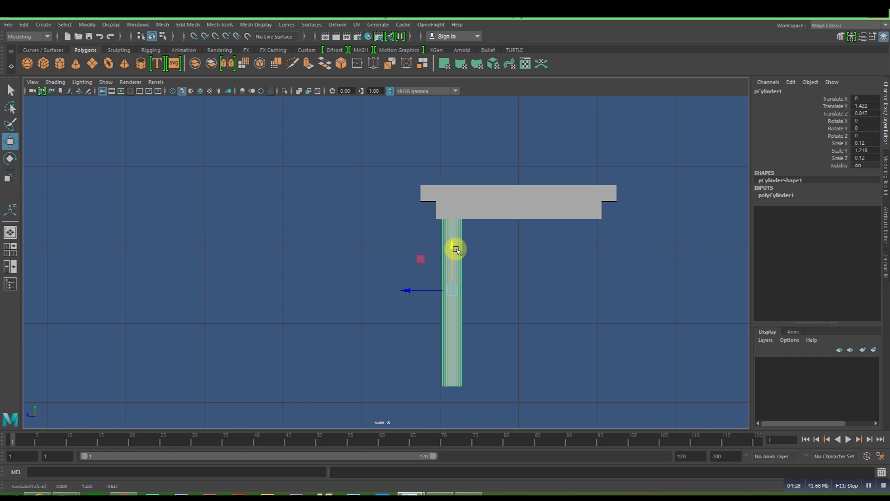
pyautogui.scroll(1, 461, 338)
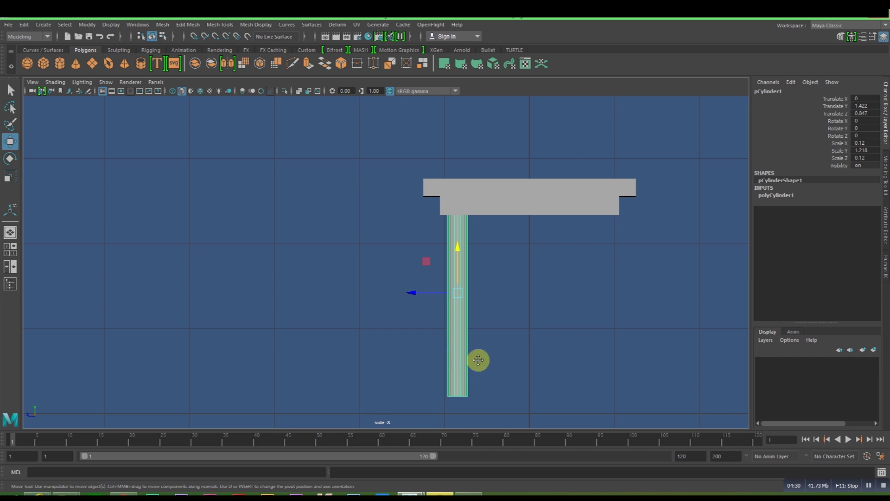
# Select the leg's bottom vertices and push them outward so the leg splays.
pyautogui.keyDown('alt'); pyautogui.moveTo(478, 360); pyautogui.dragTo(479, 324, button='middle'); pyautogui.keyUp('alt')
pyautogui.moveTo(470, 333); pyautogui.dragTo(424, 232, button='right')
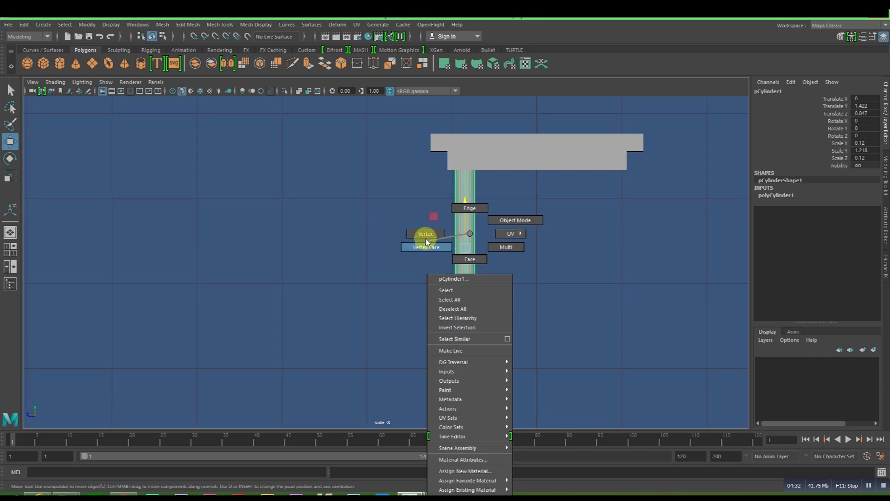
pyautogui.moveTo(448, 314); pyautogui.dragTo(493, 362)
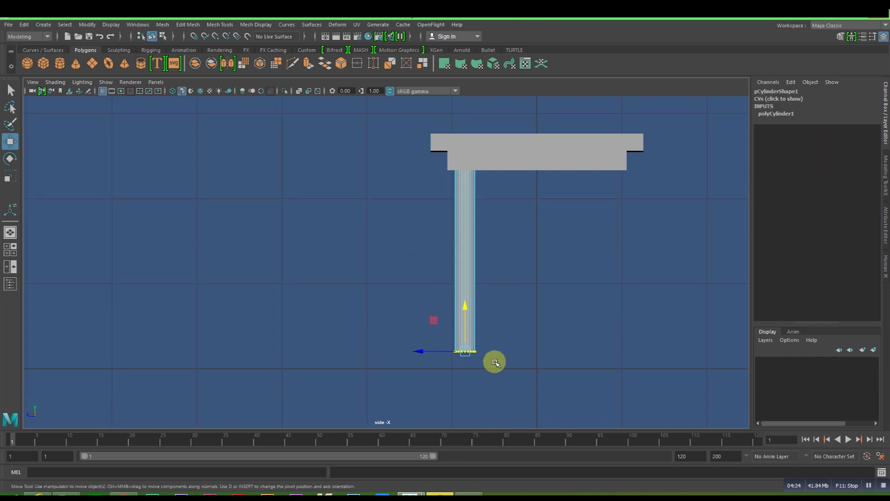
pyautogui.moveTo(435, 353); pyautogui.dragTo(399, 351)
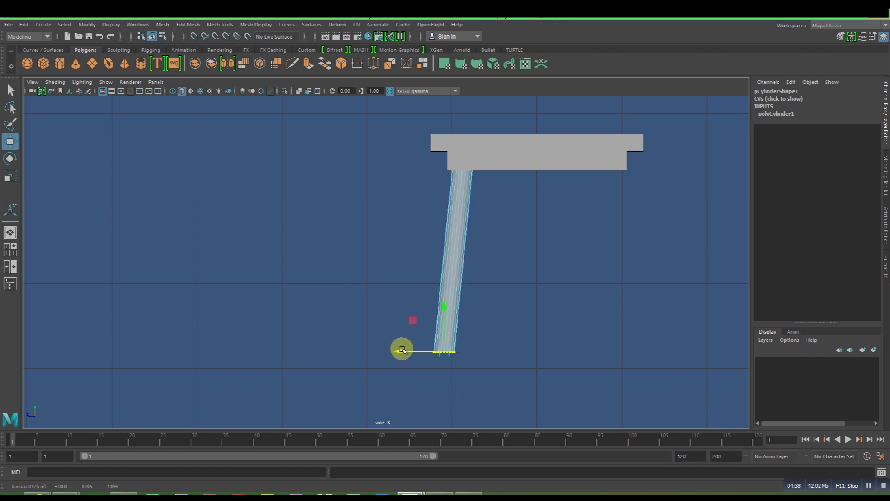
# In the top view, move the whole leg under the seat corner at Translate X 1.257.
pyautogui.press('space')
pyautogui.press('space')
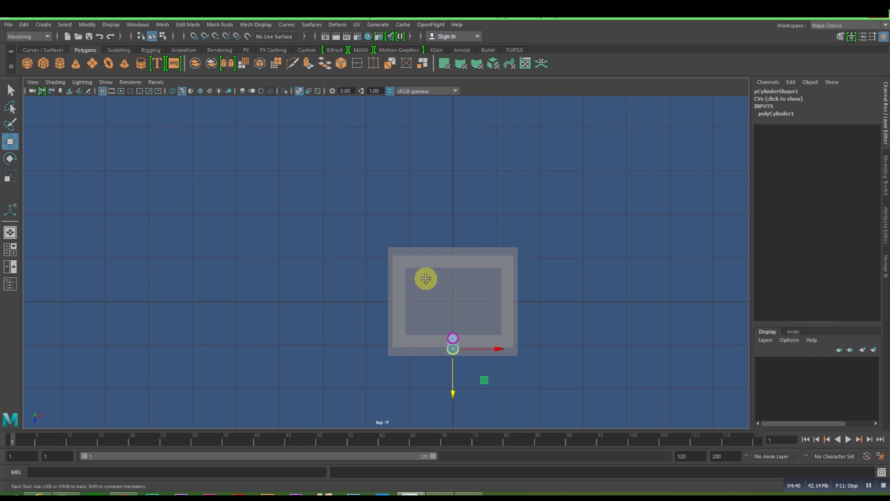
pyautogui.keyDown('alt'); pyautogui.moveTo(423, 278); pyautogui.dragTo(385, 210, button='middle'); pyautogui.keyUp('alt')
pyautogui.click(562, 347)
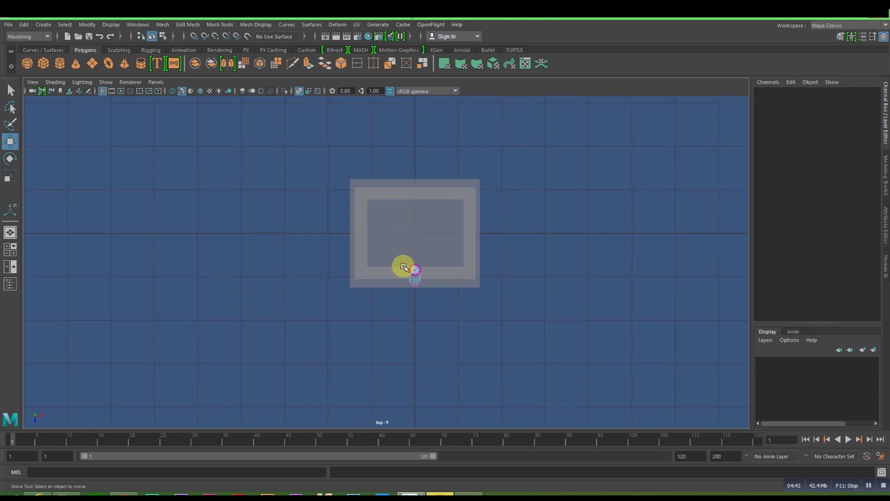
pyautogui.moveTo(422, 307); pyautogui.dragTo(423, 308)
pyautogui.moveTo(415, 271); pyautogui.dragTo(462, 217, button='right')
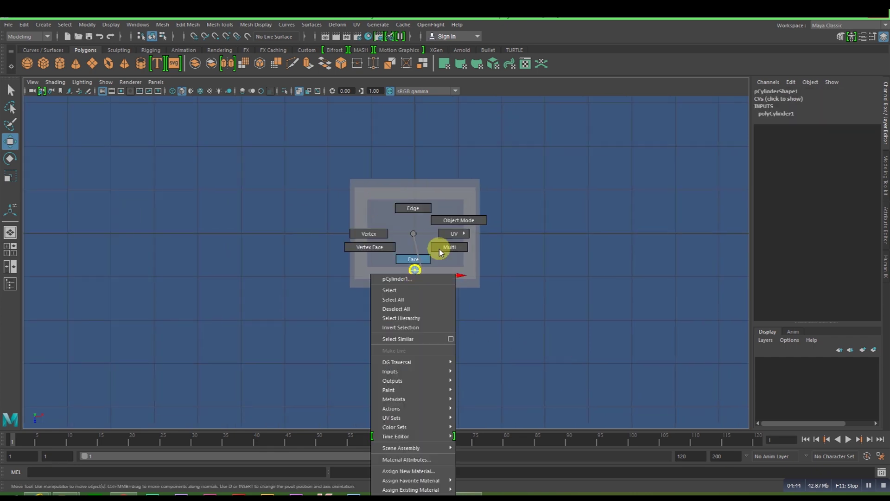
pyautogui.moveTo(462, 269); pyautogui.dragTo(508, 271)
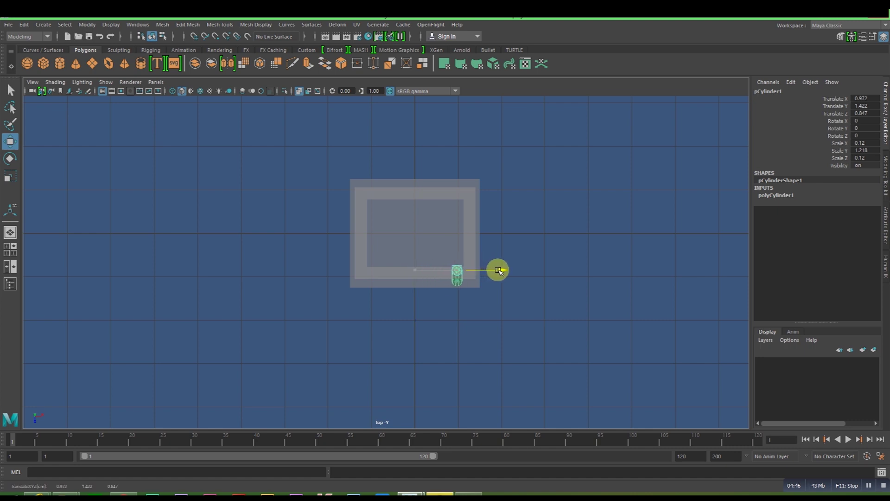
pyautogui.scroll(3, 496, 320)
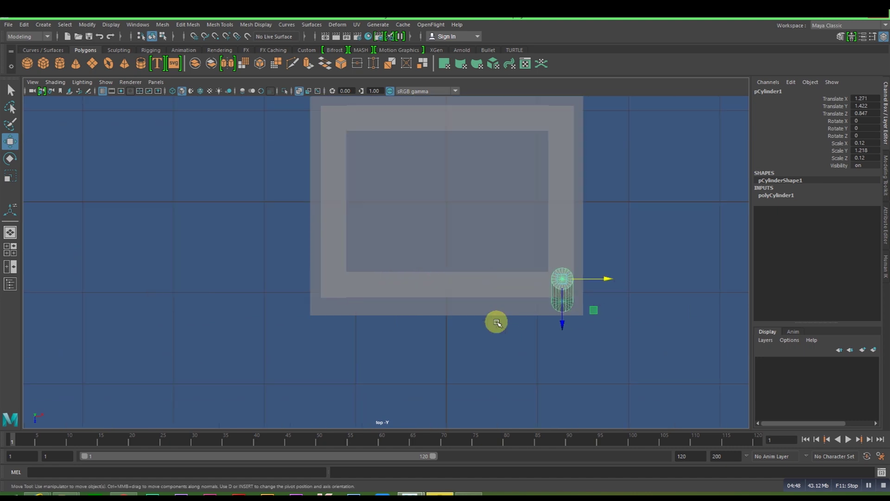
pyautogui.scroll(2, 515, 321)
pyautogui.keyDown('alt'); pyautogui.moveTo(515, 322); pyautogui.dragTo(304, 294, button='middle'); pyautogui.keyUp('alt')
pyautogui.moveTo(489, 255); pyautogui.dragTo(474, 255)
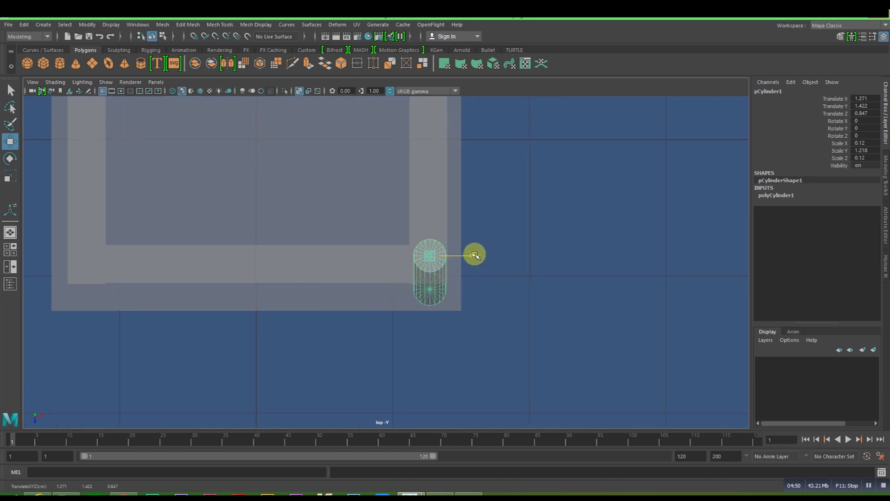
pyautogui.press('space')
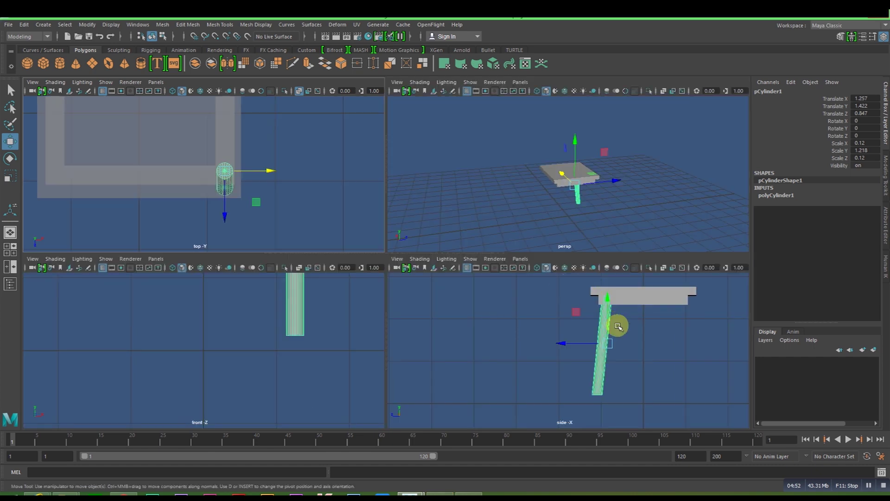
# Duplicate the slanted leg, move the copy to the opposite corner at Translate X -1.237, and select both front legs.
pyautogui.press('space')
pyautogui.moveTo(586, 272)
pyautogui.keyDown('alt'); pyautogui.mouseDown()
pyautogui.moveTo(469, 292)
pyautogui.moveTo(394, 286)
pyautogui.moveTo(382, 276)
pyautogui.moveTo(415, 290)
pyautogui.moveTo(421, 332)
pyautogui.moveTo(366, 302)
pyautogui.moveTo(460, 334)
pyautogui.mouseUp(); pyautogui.keyUp('alt')
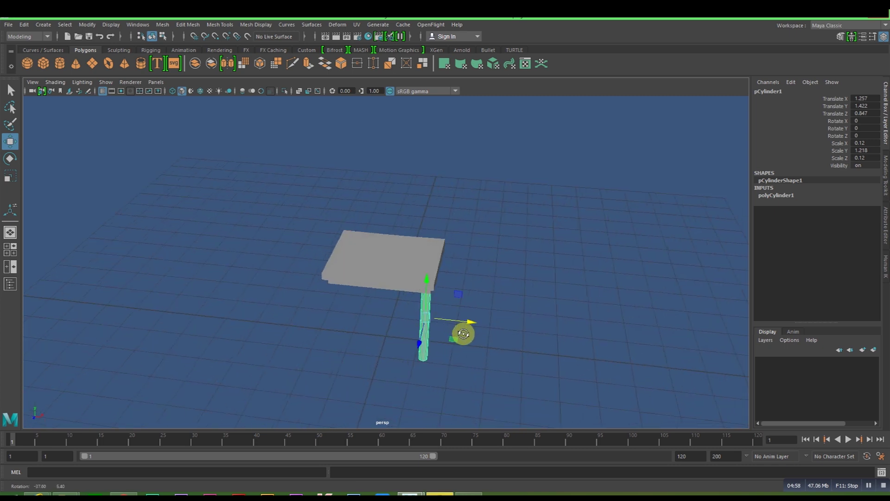
pyautogui.click(24, 25)
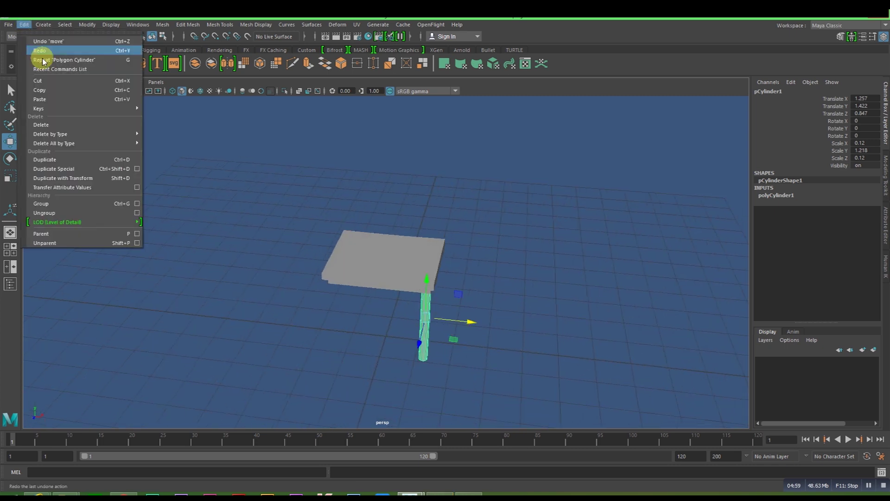
pyautogui.click(69, 159)
pyautogui.moveTo(468, 322); pyautogui.dragTo(371, 309)
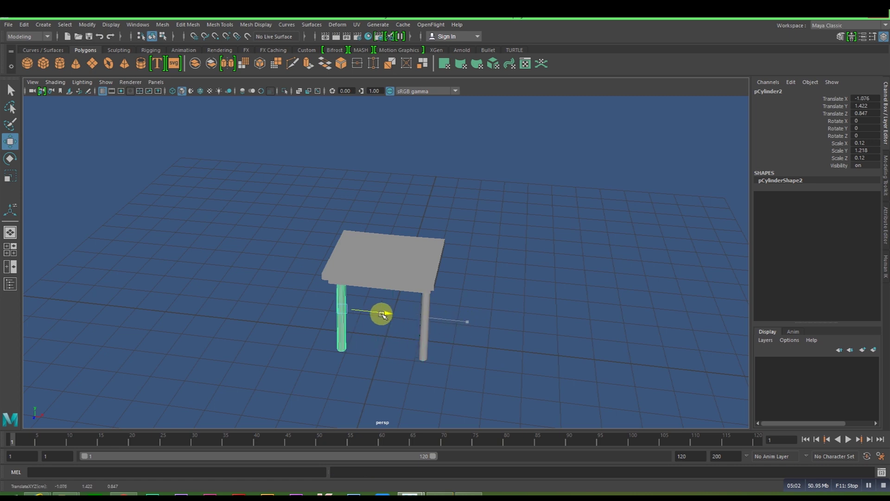
pyautogui.press('space')
pyautogui.press('space')
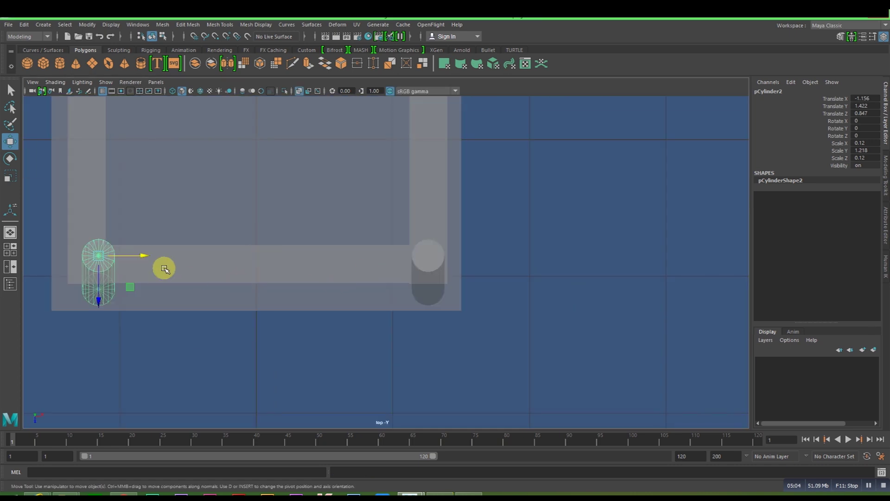
pyautogui.moveTo(143, 258); pyautogui.dragTo(132, 255)
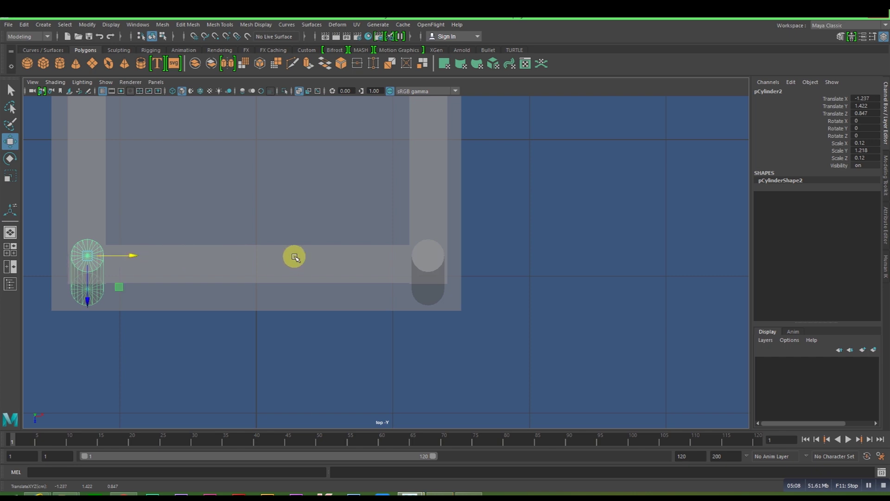
pyautogui.press('space')
pyautogui.press('space')
pyautogui.click(427, 329)
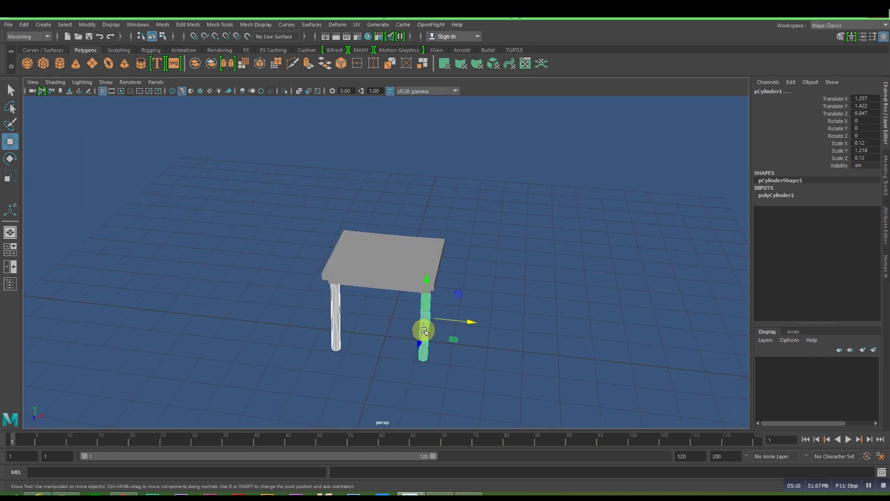
# Duplicate both front legs and move the copies toward the seat's back edge in top view.
pyautogui.click(24, 24)
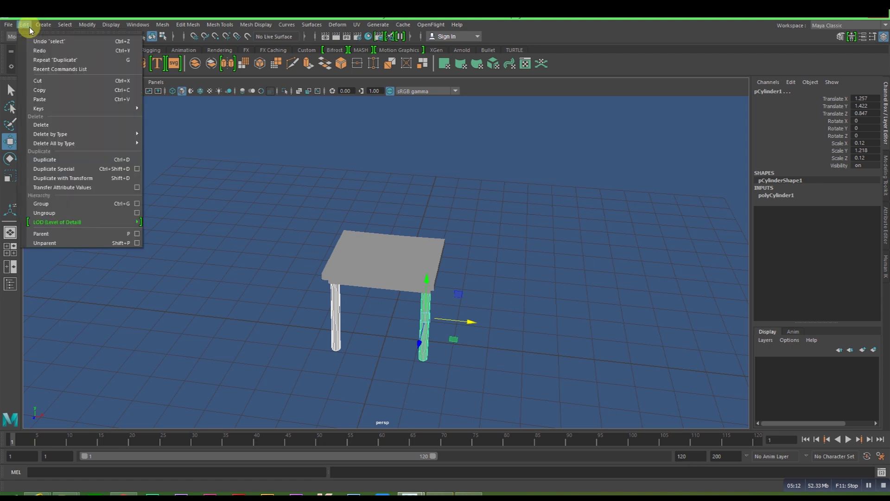
pyautogui.click(95, 160)
pyautogui.press('space')
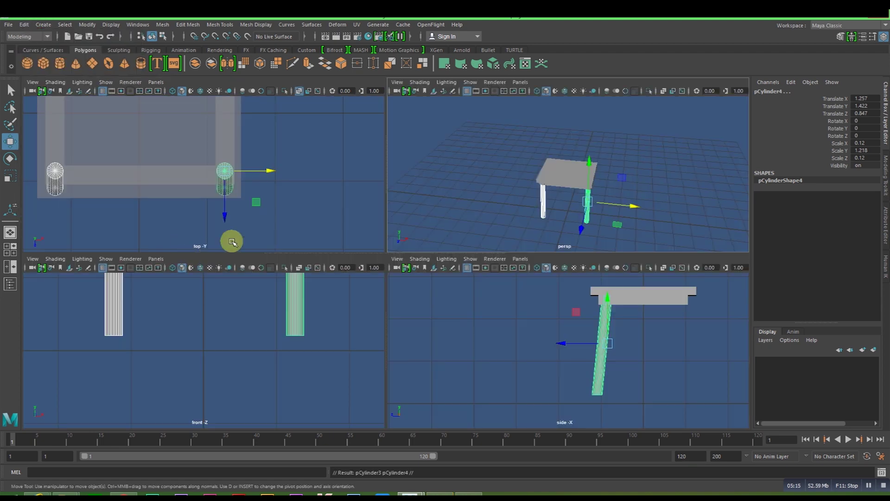
pyautogui.press('space')
pyautogui.scroll(-5, 324, 232)
pyautogui.moveTo(393, 303); pyautogui.dragTo(388, 267)
pyautogui.scroll(2, 387, 257)
pyautogui.scroll(3, 388, 257)
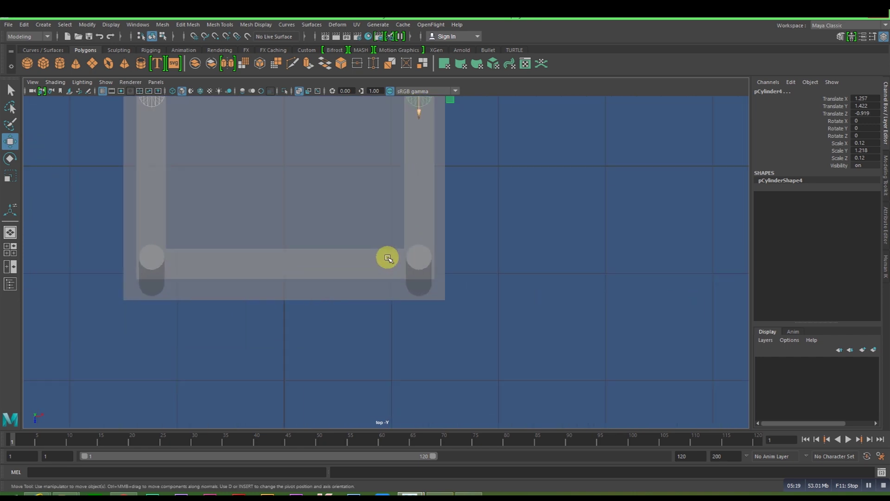
pyautogui.scroll(-2, 402, 355)
pyautogui.scroll(3, 425, 315)
pyautogui.scroll(2, 426, 315)
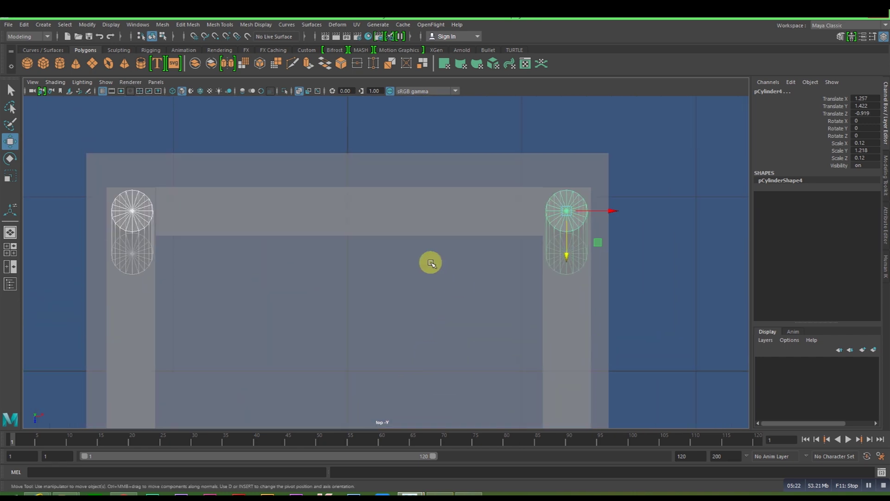
# Turn the rear leg copies 180° on Y, adjust their Translate Z, and add a new cube.
pyautogui.press('e')
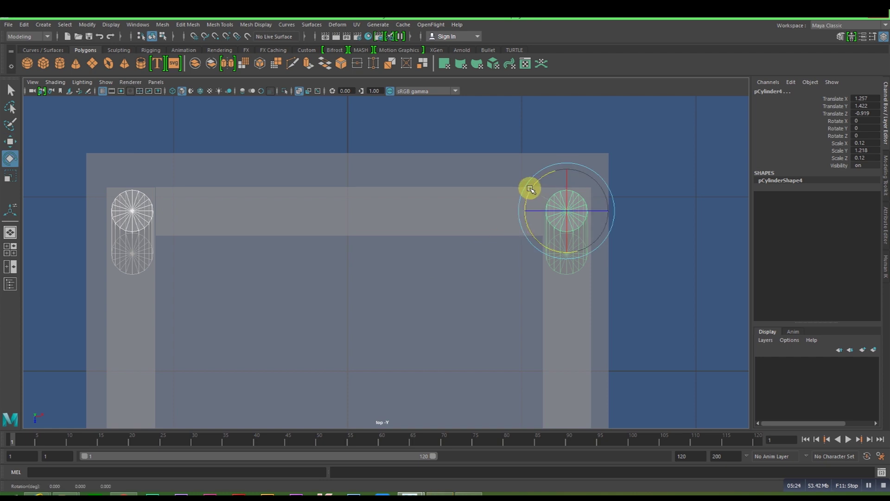
pyautogui.moveTo(529, 188)
pyautogui.mouseDown()
pyautogui.moveTo(521, 210)
pyautogui.moveTo(537, 255)
pyautogui.moveTo(605, 272)
pyautogui.moveTo(630, 238)
pyautogui.mouseUp()
pyautogui.write('180')
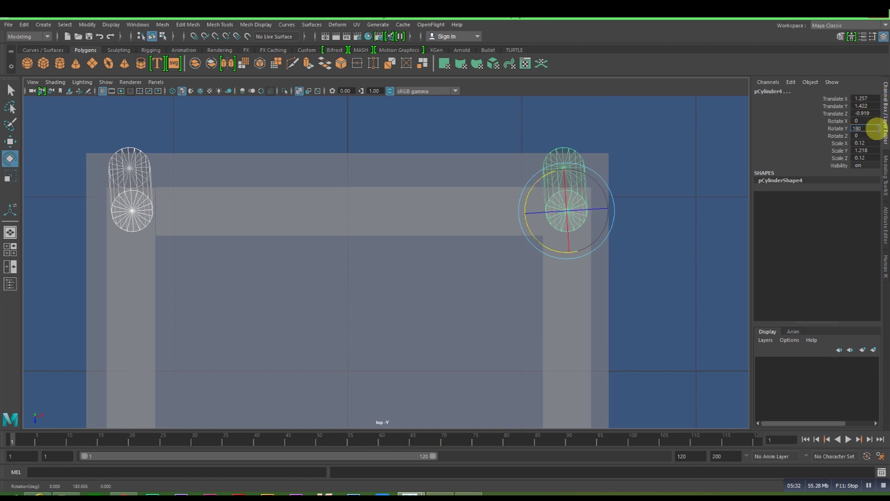
pyautogui.press('Tab')
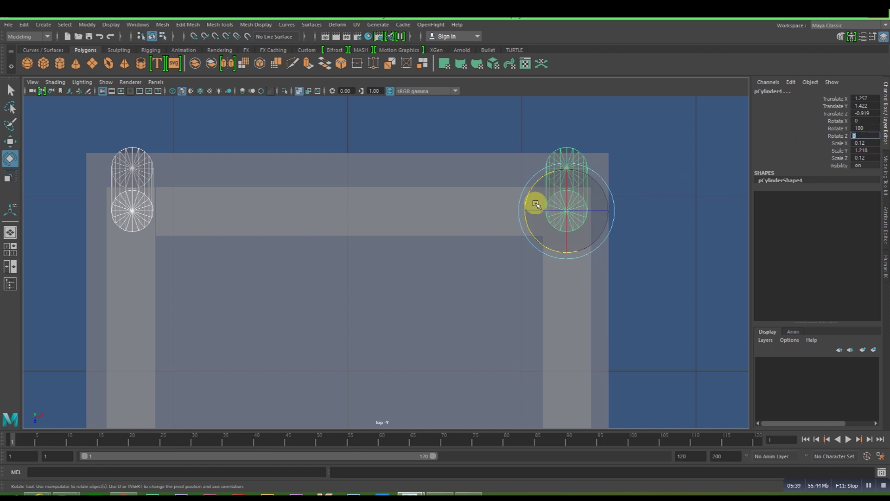
pyautogui.write('w')
pyautogui.click(629, 168)
pyautogui.moveTo(102, 123); pyautogui.dragTo(626, 151)
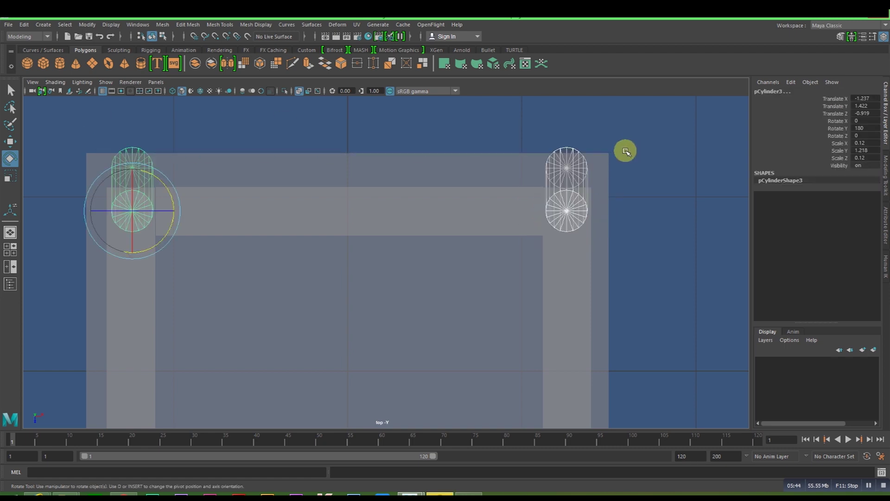
pyautogui.press('w')
pyautogui.moveTo(132, 253); pyautogui.dragTo(134, 260)
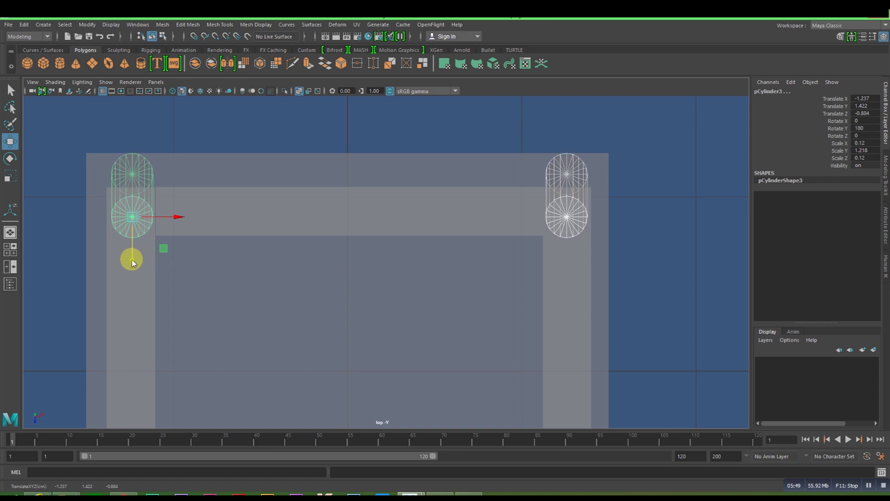
pyautogui.press('space')
pyautogui.press('space')
pyautogui.click(593, 273)
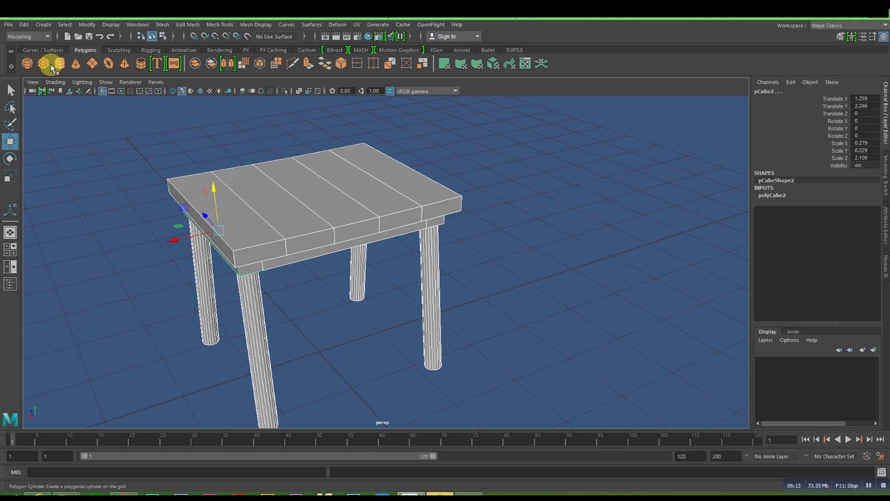
pyautogui.click(44, 63)
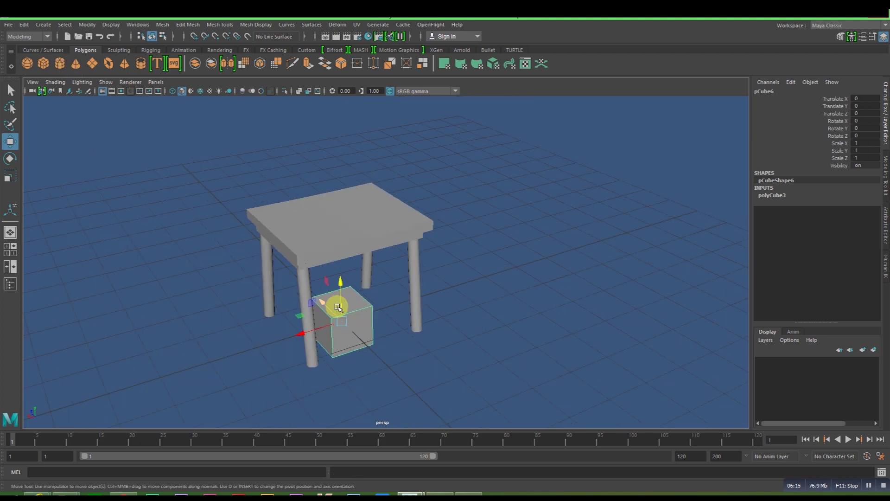
# Scale the new cube into a thin board, 0.253 × 1 × 0.146.
pyautogui.moveTo(323, 304); pyautogui.dragTo(461, 324)
pyautogui.scroll(-3, 373, 360)
pyautogui.keyDown('alt'); pyautogui.moveTo(374, 360); pyautogui.dragTo(407, 368); pyautogui.keyUp('alt')
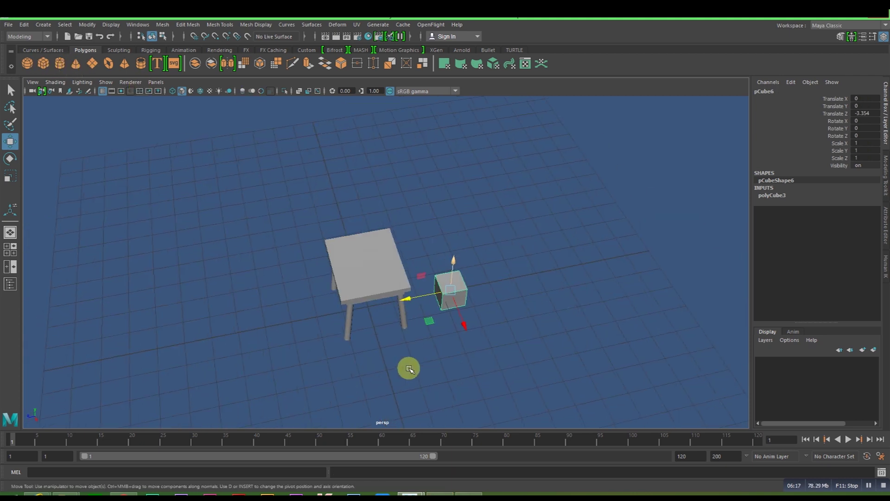
pyautogui.scroll(5, 458, 357)
pyautogui.keyDown('alt'); pyautogui.moveTo(458, 357); pyautogui.dragTo(233, 327); pyautogui.keyUp('alt')
pyautogui.press('r')
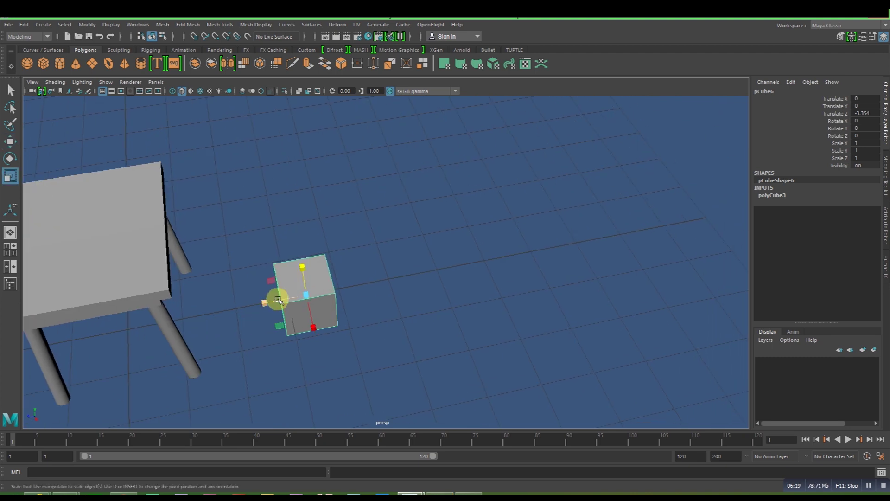
pyautogui.moveTo(262, 303); pyautogui.dragTo(297, 292)
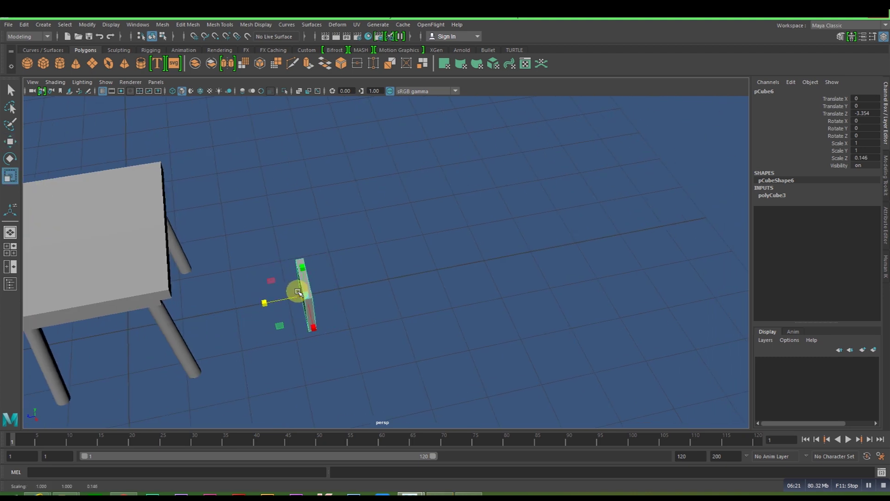
pyautogui.moveTo(312, 323)
pyautogui.mouseDown()
pyautogui.moveTo(307, 316)
pyautogui.moveTo(336, 324)
pyautogui.moveTo(238, 305)
pyautogui.moveTo(344, 302)
pyautogui.mouseUp()
# In side view, move the board up to the seat's back edge (Translate Y 2.916, Z -1.236).
pyautogui.press('space')
pyautogui.press('space')
pyautogui.moveTo(653, 358)
pyautogui.keyDown('alt'); pyautogui.mouseDown(button='middle')
pyautogui.moveTo(367, 416)
pyautogui.moveTo(358, 345)
pyautogui.moveTo(385, 360)
pyautogui.mouseUp(button='middle'); pyautogui.keyUp('alt')
pyautogui.press('w')
pyautogui.moveTo(490, 314); pyautogui.dragTo(456, 119)
pyautogui.moveTo(446, 159); pyautogui.dragTo(306, 149)
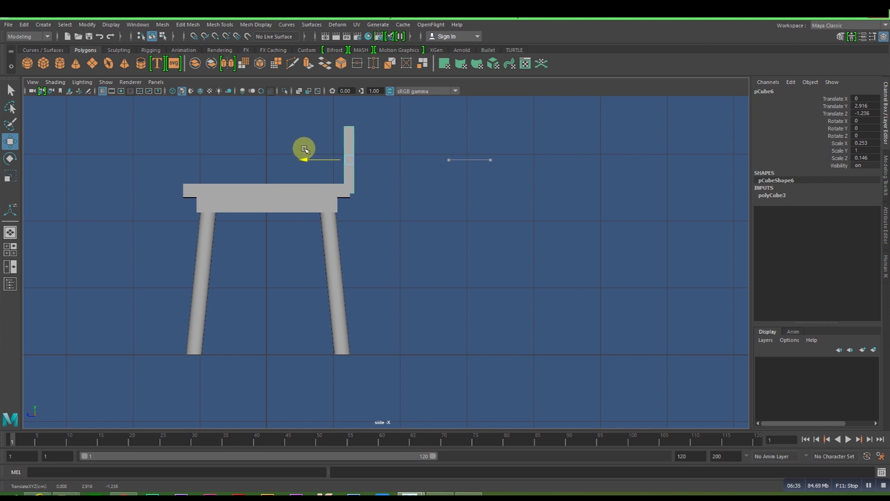
# Stretch the back post to Scale Y 2.033, raise it, and tilt it back -12.456° on X.
pyautogui.scroll(1, 355, 208)
pyautogui.keyDown('alt'); pyautogui.moveTo(324, 230); pyautogui.dragTo(384, 328, button='middle'); pyautogui.keyUp('alt')
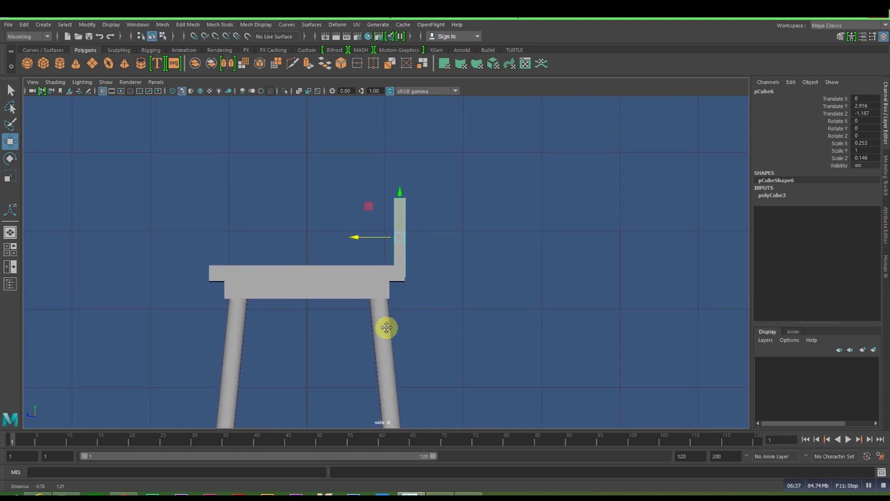
pyautogui.press('r')
pyautogui.moveTo(398, 199); pyautogui.dragTo(396, 154)
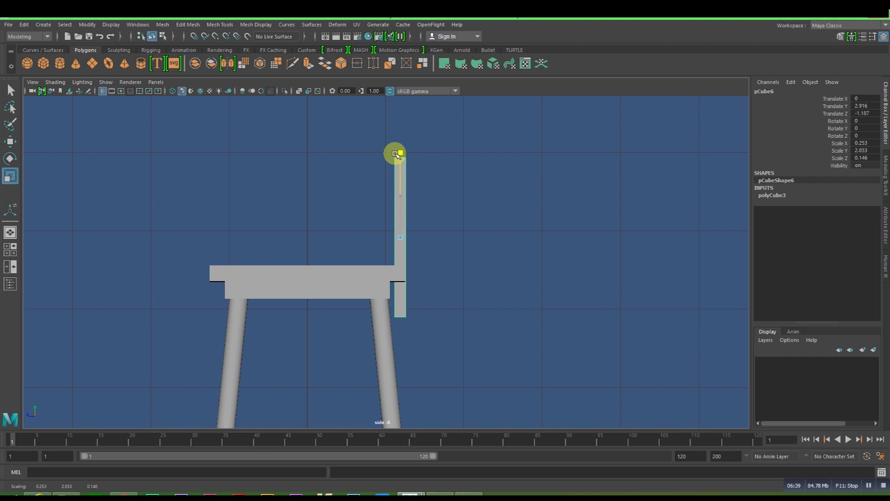
pyautogui.press('w')
pyautogui.moveTo(402, 190); pyautogui.dragTo(399, 153)
pyautogui.press('e')
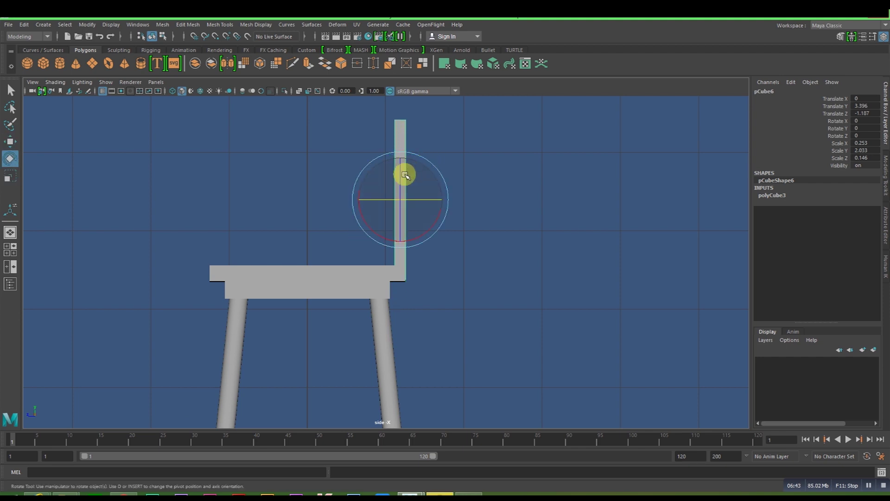
pyautogui.moveTo(361, 215); pyautogui.dragTo(353, 218)
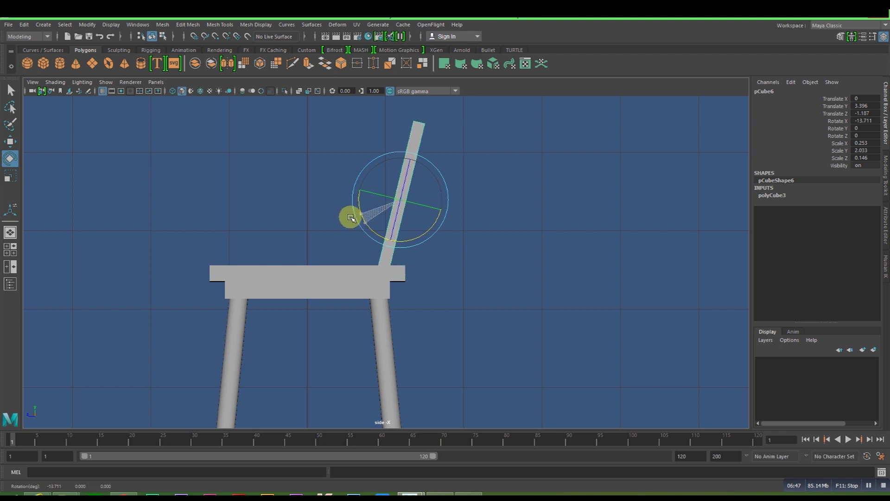
pyautogui.press('w')
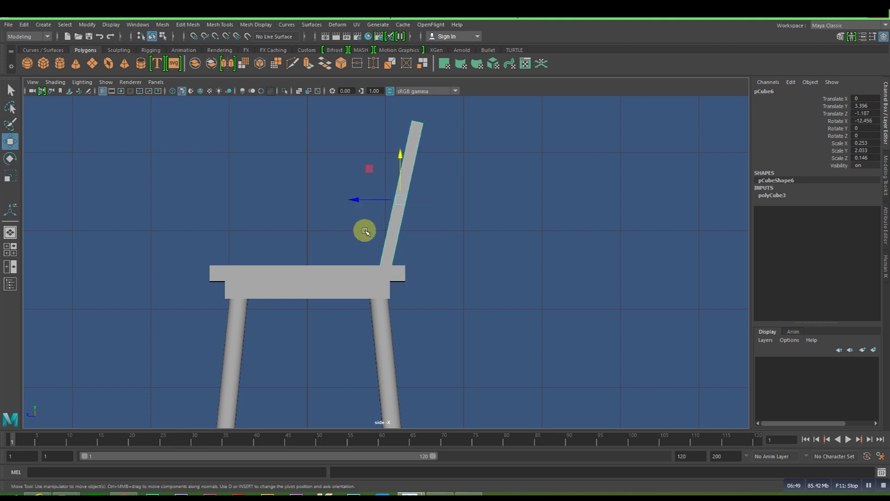
pyautogui.moveTo(357, 202); pyautogui.dragTo(359, 201)
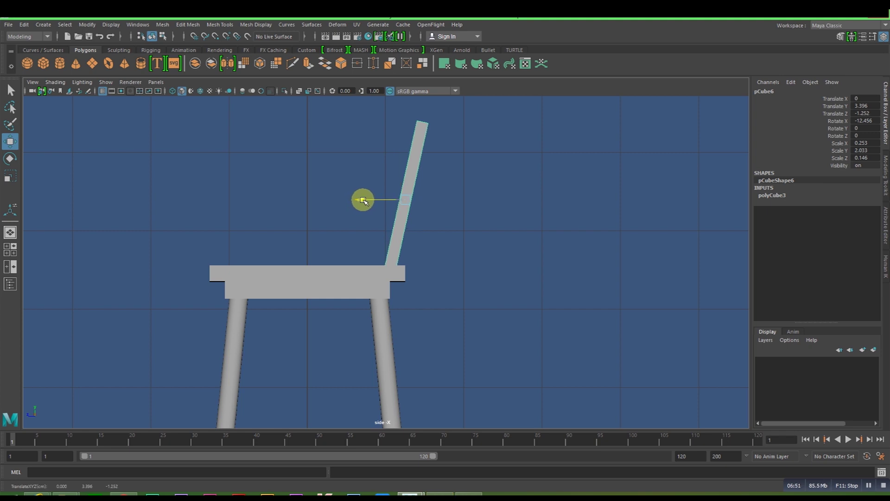
# Slide the back post over one rear corner at Translate X 0.904.
pyautogui.press('space')
pyautogui.scroll(-3, 193, 284)
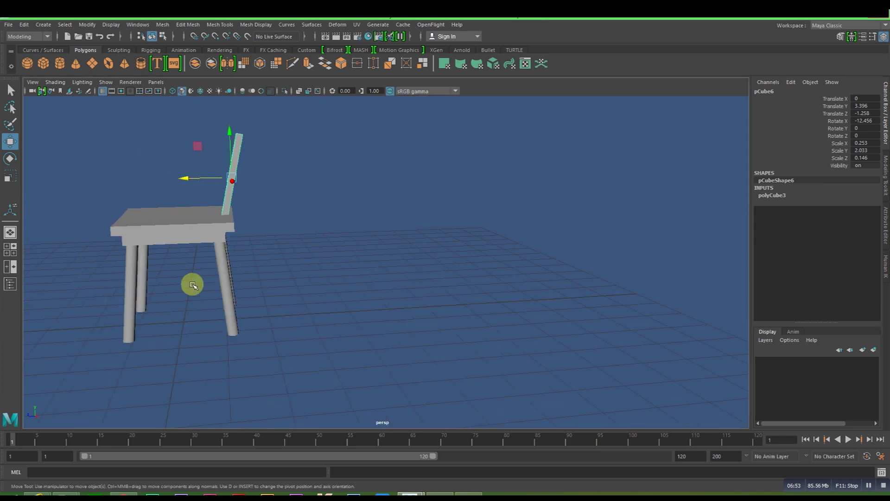
pyautogui.press('space')
pyautogui.moveTo(225, 119); pyautogui.dragTo(308, 115)
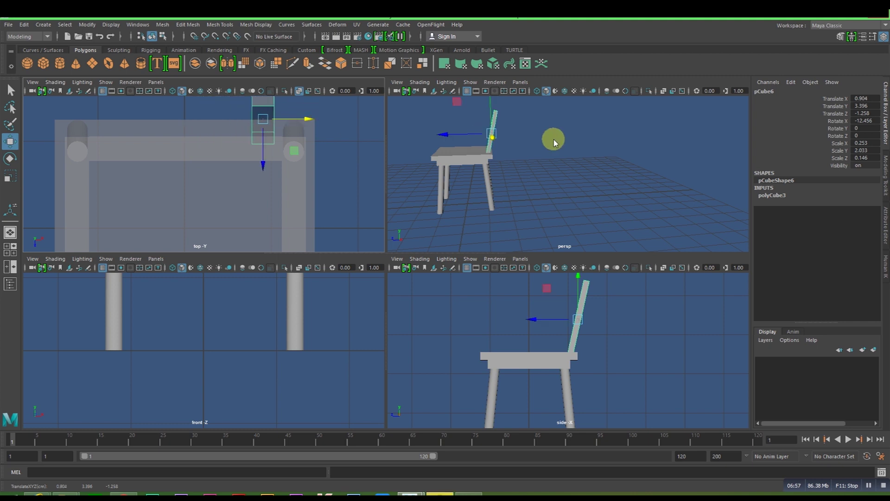
pyautogui.press('space')
pyautogui.moveTo(288, 387)
pyautogui.keyDown('alt'); pyautogui.mouseDown()
pyautogui.moveTo(353, 390)
pyautogui.moveTo(401, 304)
pyautogui.moveTo(378, 338)
pyautogui.moveTo(445, 327)
pyautogui.moveTo(441, 298)
pyautogui.moveTo(335, 313)
pyautogui.moveTo(278, 302)
pyautogui.moveTo(312, 297)
pyautogui.moveTo(512, 323)
pyautogui.mouseUp(); pyautogui.keyUp('alt')
pyautogui.click(512, 323)
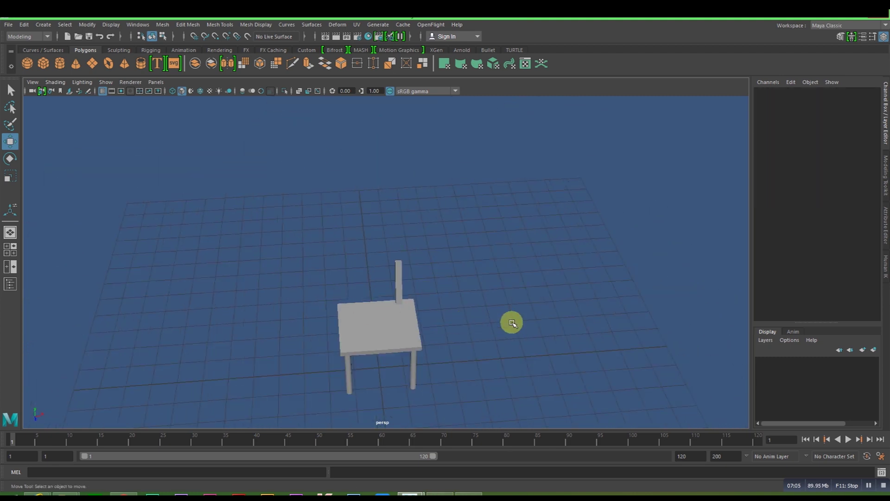
# Lengthen the back post to Scale Y 2.668 at Translate Y 3.761, shifted back to Z -1.39.
pyautogui.moveTo(370, 270)
pyautogui.keyDown('alt'); pyautogui.mouseDown()
pyautogui.moveTo(392, 328)
pyautogui.moveTo(425, 250)
pyautogui.moveTo(347, 258)
pyautogui.moveTo(352, 288)
pyautogui.moveTo(380, 207)
pyautogui.mouseUp(); pyautogui.keyUp('alt')
pyautogui.click(377, 202)
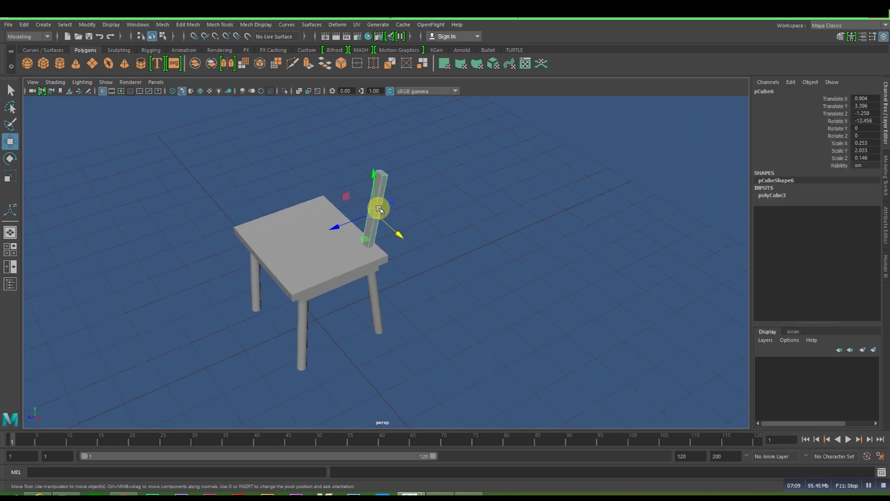
pyautogui.press('space')
pyautogui.press('space')
pyautogui.moveTo(554, 318)
pyautogui.keyDown('alt'); pyautogui.mouseDown(button='right')
pyautogui.moveTo(489, 283)
pyautogui.moveTo(459, 296)
pyautogui.mouseUp(button='right'); pyautogui.keyUp('alt')
pyautogui.keyDown('alt'); pyautogui.moveTo(458, 296); pyautogui.dragTo(473, 313, button='middle'); pyautogui.keyUp('alt')
pyautogui.press('r')
pyautogui.moveTo(425, 223); pyautogui.dragTo(426, 215)
pyautogui.press('w')
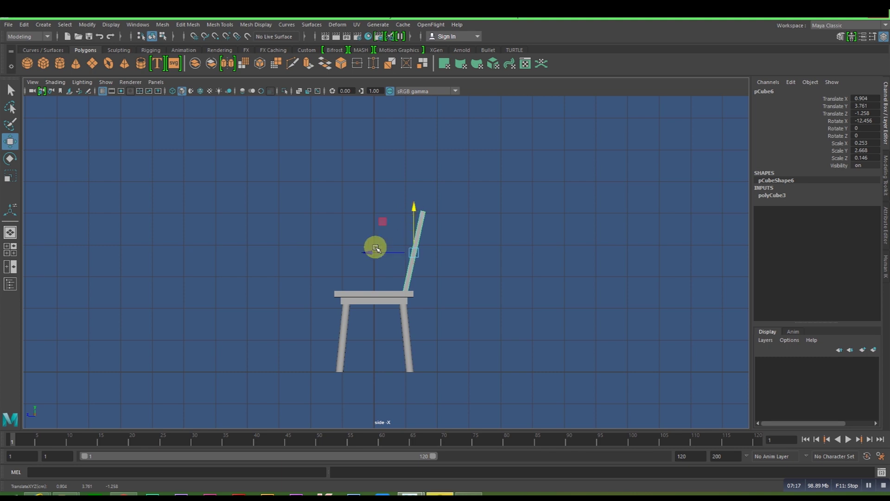
pyautogui.moveTo(367, 251); pyautogui.dragTo(371, 251)
# Return to the four-view layout and zoom out to view the chair from above.
pyautogui.press('space')
pyautogui.press('space')
pyautogui.moveTo(495, 288)
pyautogui.keyDown('alt'); pyautogui.mouseDown()
pyautogui.moveTo(421, 333)
pyautogui.moveTo(455, 342)
pyautogui.mouseUp(); pyautogui.keyUp('alt')
pyautogui.press('space')
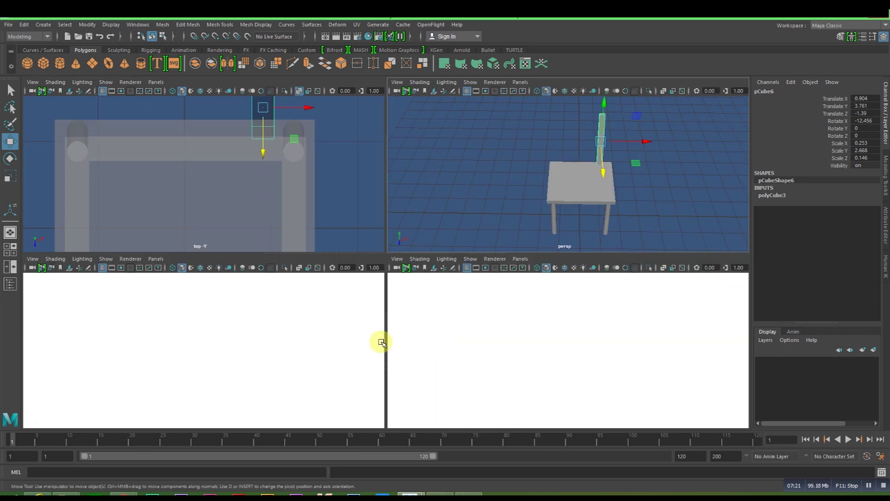
pyautogui.press('space')
pyautogui.scroll(-8, 356, 202)
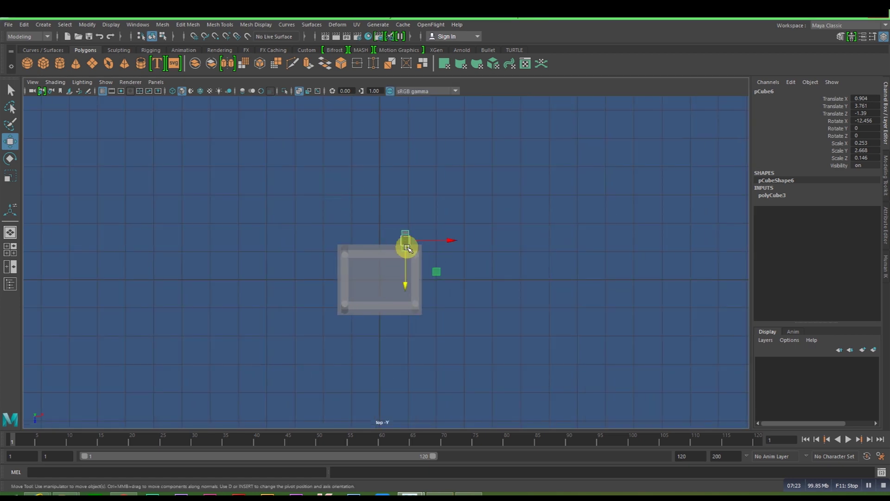
# Duplicate the back post and move the copy across to Translate X -0.952.
pyautogui.click(24, 24)
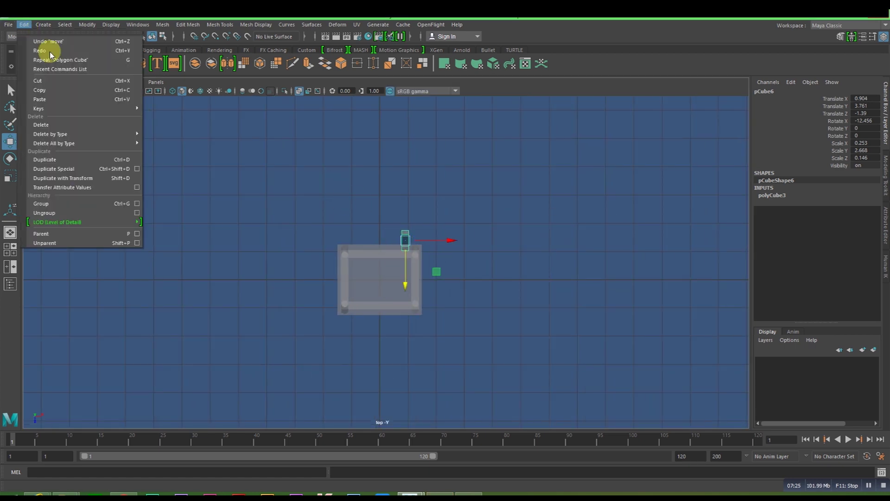
pyautogui.click(70, 159)
pyautogui.moveTo(442, 239); pyautogui.dragTo(448, 240)
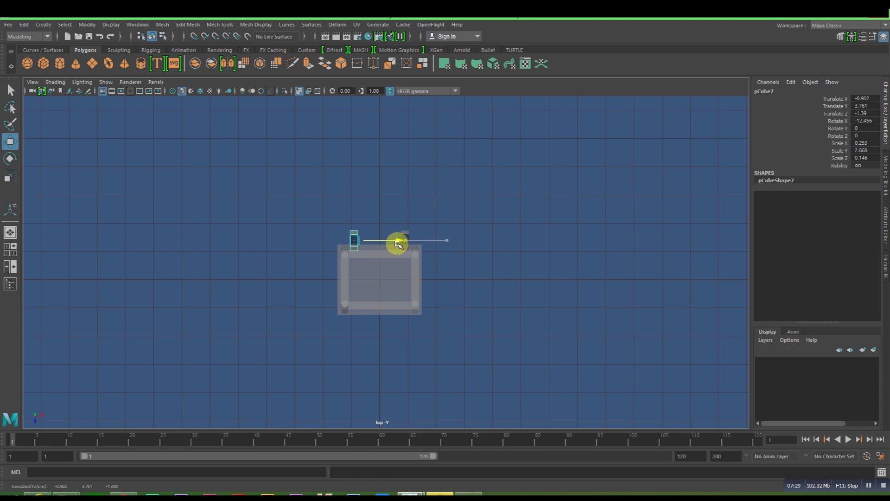
pyautogui.press('space')
pyautogui.press('space')
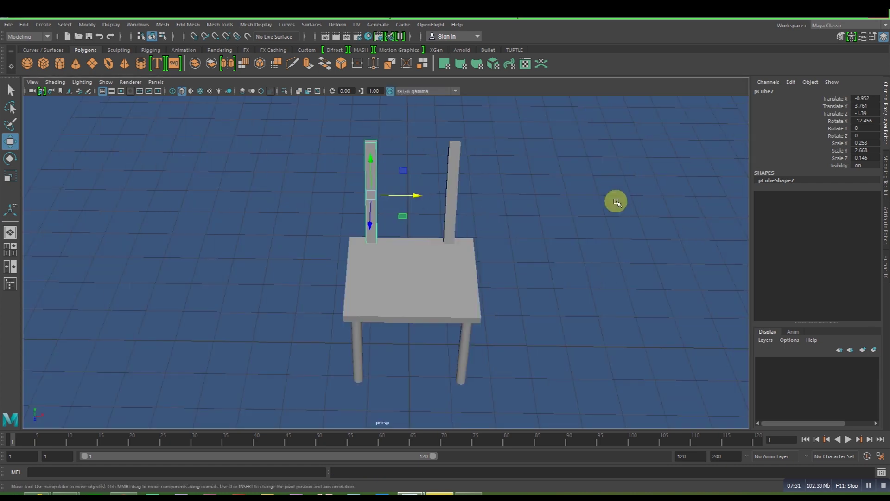
pyautogui.click(581, 229)
pyautogui.moveTo(544, 260)
pyautogui.keyDown('alt'); pyautogui.mouseDown()
pyautogui.moveTo(511, 300)
pyautogui.moveTo(459, 286)
pyautogui.moveTo(291, 284)
pyautogui.moveTo(458, 302)
pyautogui.mouseUp(); pyautogui.keyUp('alt')
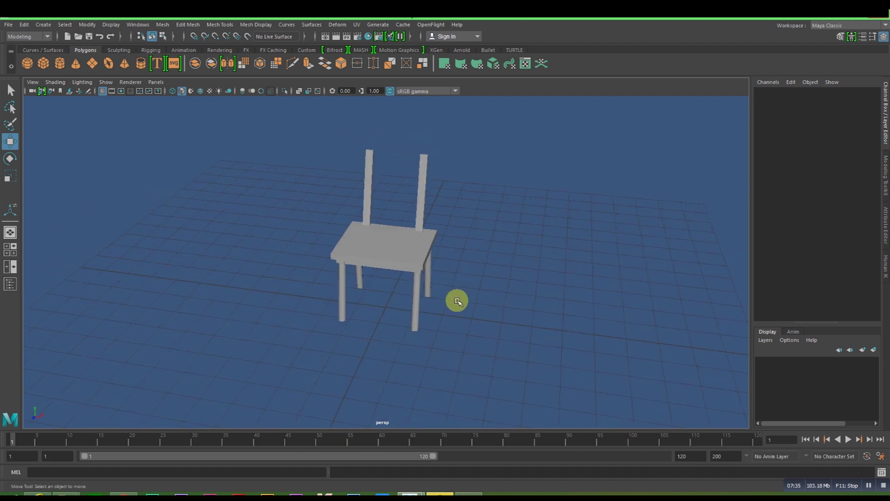
# Select the chair seat and zoom in on it in the perspective view.
pyautogui.click(393, 251)
pyautogui.moveTo(394, 252)
pyautogui.keyDown('alt'); pyautogui.mouseDown(button='right')
pyautogui.moveTo(463, 288)
pyautogui.moveTo(519, 269)
pyautogui.mouseUp(button='right'); pyautogui.keyUp('alt')
pyautogui.moveTo(519, 268)
pyautogui.keyDown('alt'); pyautogui.mouseDown()
pyautogui.moveTo(523, 350)
pyautogui.moveTo(432, 312)
pyautogui.moveTo(294, 304)
pyautogui.mouseUp(); pyautogui.keyUp('alt')
pyautogui.keyDown('alt'); pyautogui.moveTo(294, 304); pyautogui.dragTo(368, 372, button='right'); pyautogui.keyUp('alt')
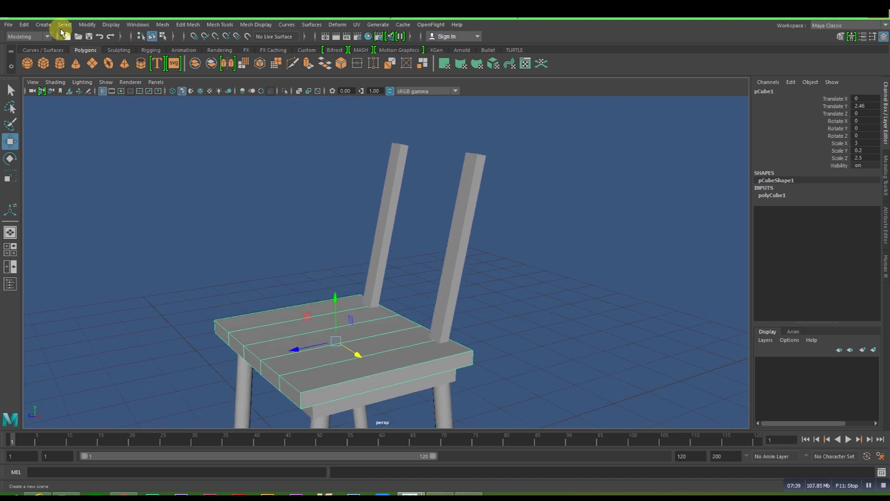
# Duplicate the slatted seat and raise the copy above the chair.
pyautogui.click(25, 25)
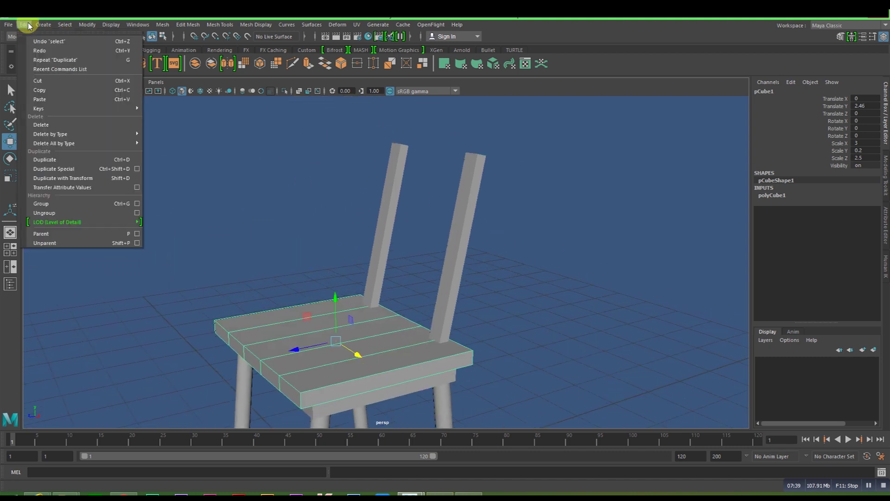
pyautogui.click(70, 164)
pyautogui.moveTo(334, 301); pyautogui.dragTo(332, 135)
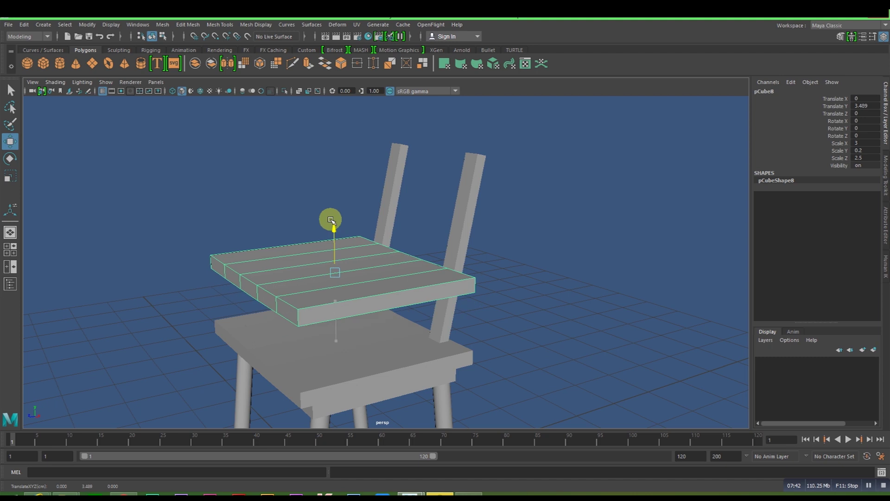
pyautogui.press('space')
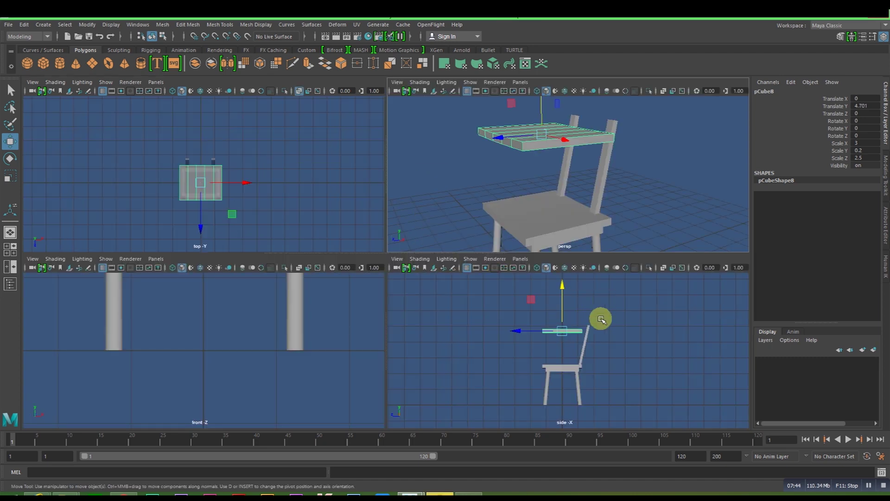
pyautogui.press('space')
pyautogui.scroll(2, 593, 352)
# Tilt the seat copy nearly upright (about 79° on X) and move it back against the posts.
pyautogui.press('e')
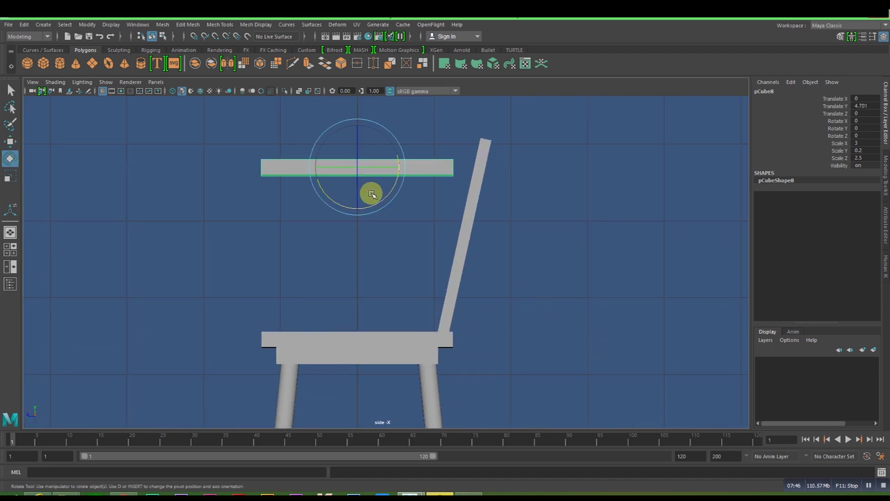
pyautogui.moveTo(381, 198); pyautogui.dragTo(404, 141)
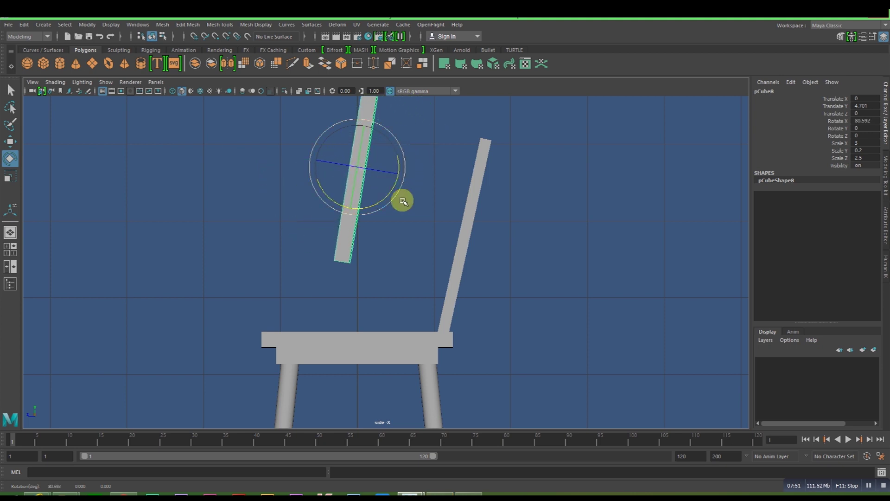
pyautogui.moveTo(398, 160); pyautogui.dragTo(398, 161)
pyautogui.press('w')
pyautogui.moveTo(312, 169); pyautogui.dragTo(420, 175)
pyautogui.scroll(-2, 478, 231)
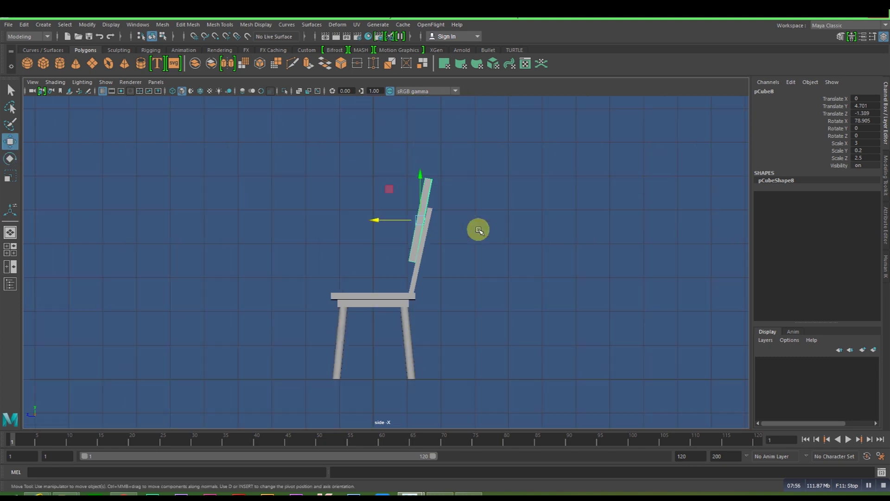
pyautogui.scroll(2, 444, 237)
# Shorten the backrest to Scale Z 1.52 and fine-tune its tilt to 78.048° on X.
pyautogui.press('r')
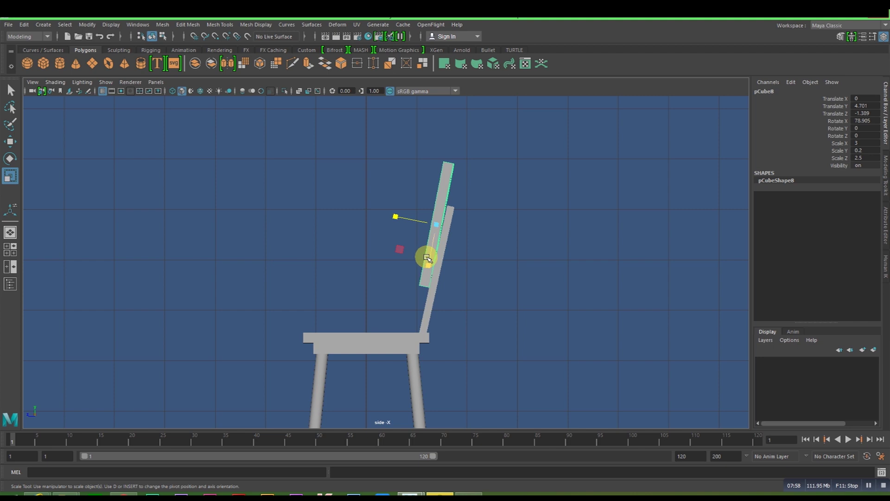
pyautogui.moveTo(427, 264); pyautogui.dragTo(431, 249)
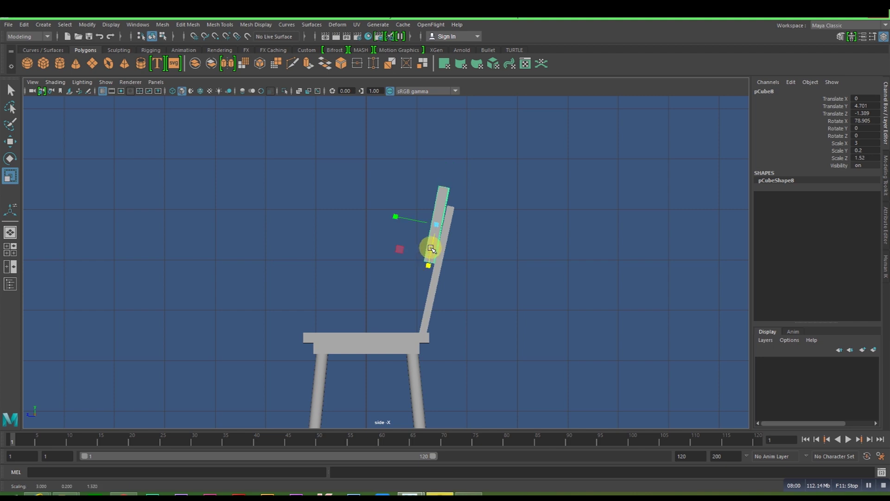
pyautogui.press('e')
pyautogui.scroll(2, 438, 236)
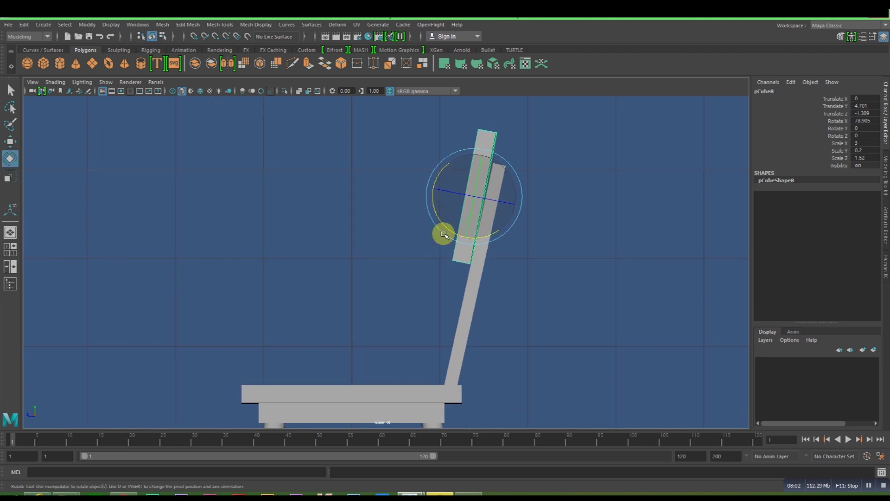
pyautogui.scroll(2, 452, 237)
pyautogui.keyDown('alt'); pyautogui.moveTo(527, 285); pyautogui.dragTo(488, 275, button='middle'); pyautogui.keyUp('alt')
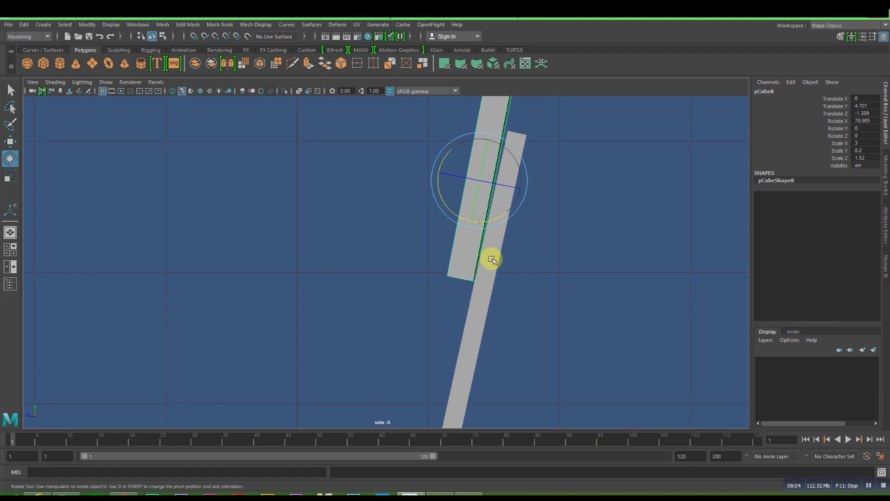
pyautogui.moveTo(499, 218); pyautogui.dragTo(498, 219)
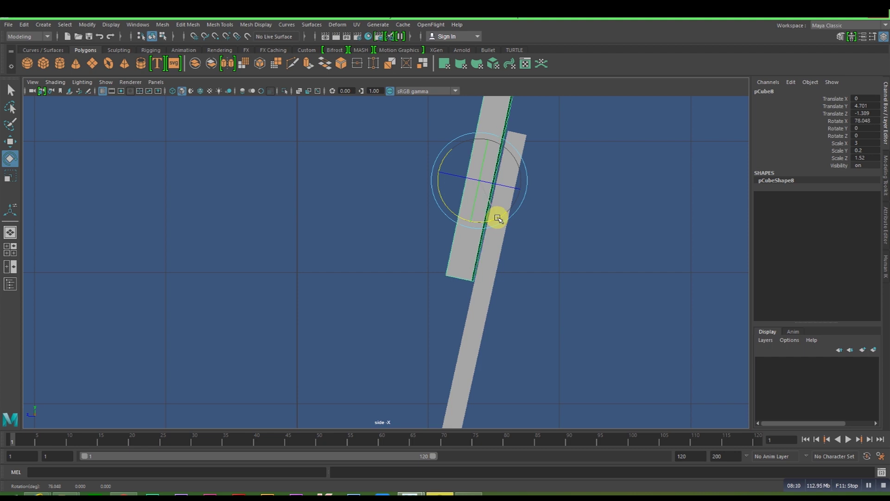
pyautogui.press('q')
pyautogui.scroll(-5, 475, 193)
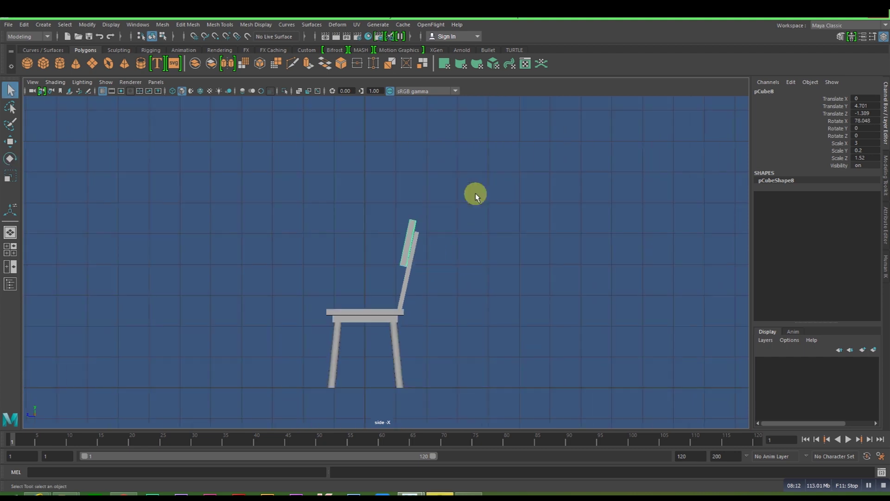
# Move the backrest further back to Translate Z -1.47.
pyautogui.scroll(2, 476, 233)
pyautogui.press('w')
pyautogui.click(373, 232)
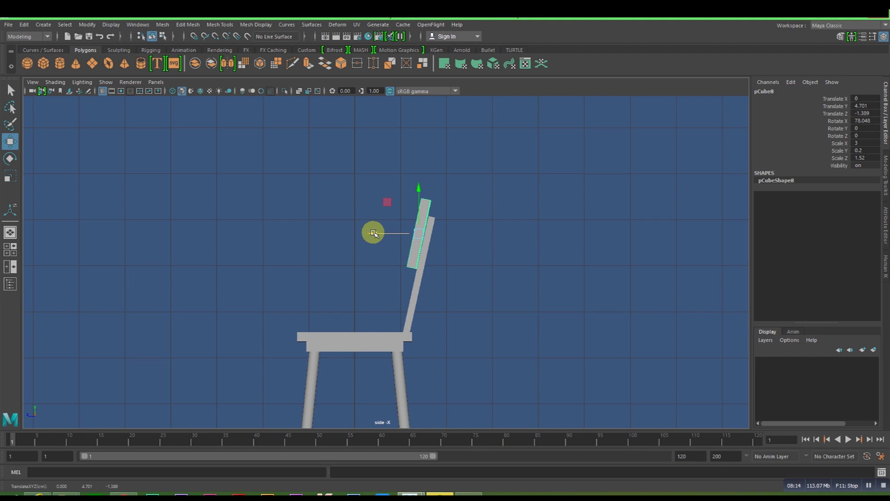
# Orbit the perspective view and marquee-select every part of the chair.
pyautogui.press('space')
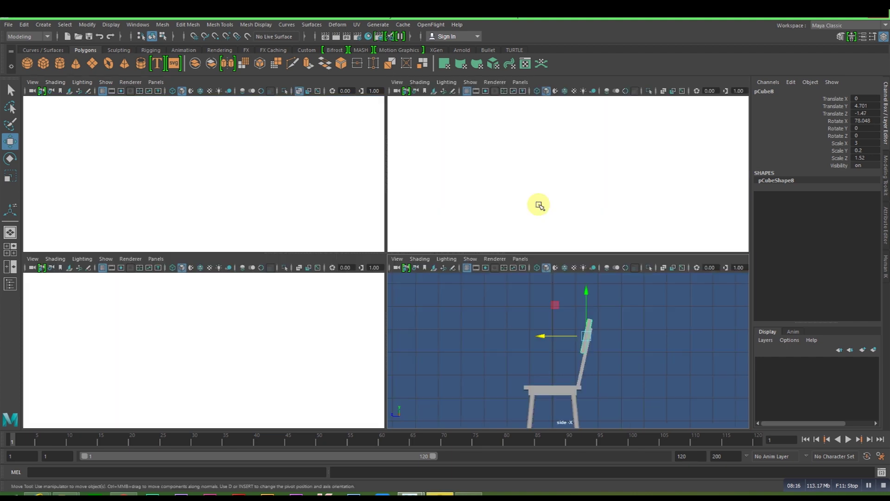
pyautogui.press('space')
pyautogui.moveTo(400, 319)
pyautogui.keyDown('alt'); pyautogui.mouseDown()
pyautogui.moveTo(360, 360)
pyautogui.moveTo(507, 363)
pyautogui.moveTo(328, 352)
pyautogui.moveTo(148, 362)
pyautogui.moveTo(399, 361)
pyautogui.mouseUp(); pyautogui.keyUp('alt')
pyautogui.scroll(3, 482, 366)
pyautogui.click(482, 367)
pyautogui.scroll(-3, 473, 353)
pyautogui.keyDown('alt'); pyautogui.moveTo(473, 354); pyautogui.dragTo(429, 357); pyautogui.keyUp('alt')
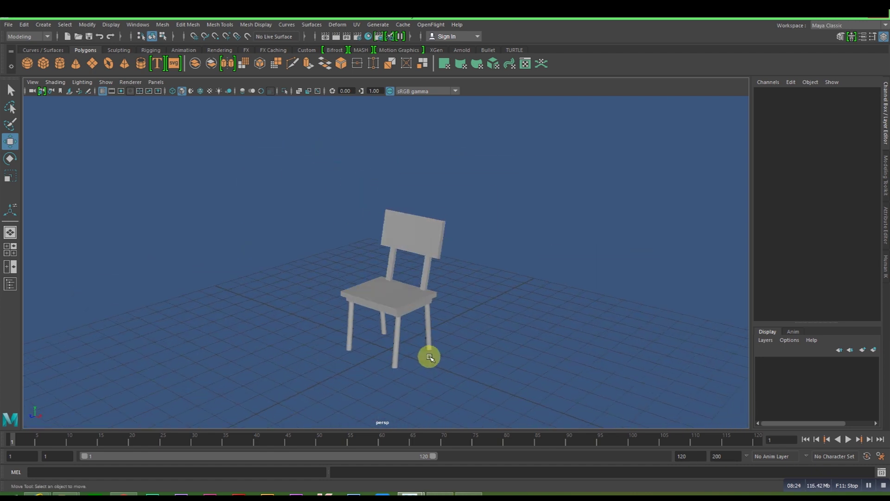
pyautogui.moveTo(278, 165); pyautogui.dragTo(465, 367)
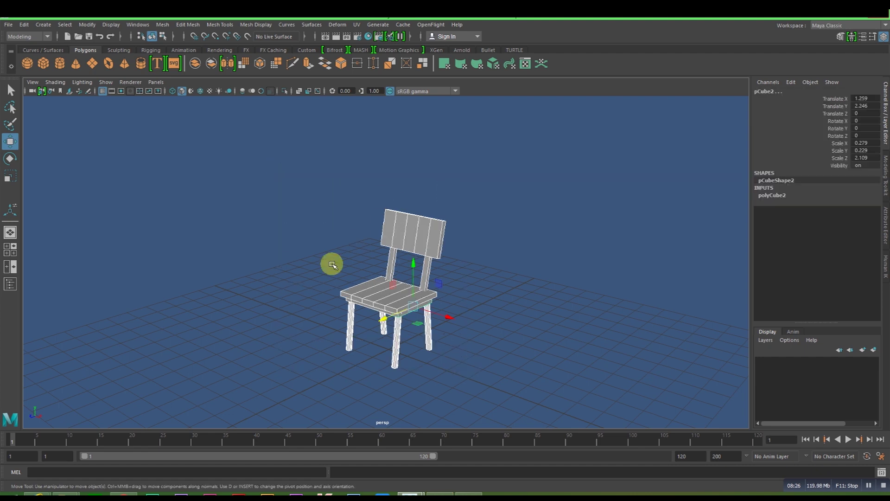
# Merge the seat, legs, posts and backrest into one mesh with Mesh > Combine, then deselect.
pyautogui.click(162, 26)
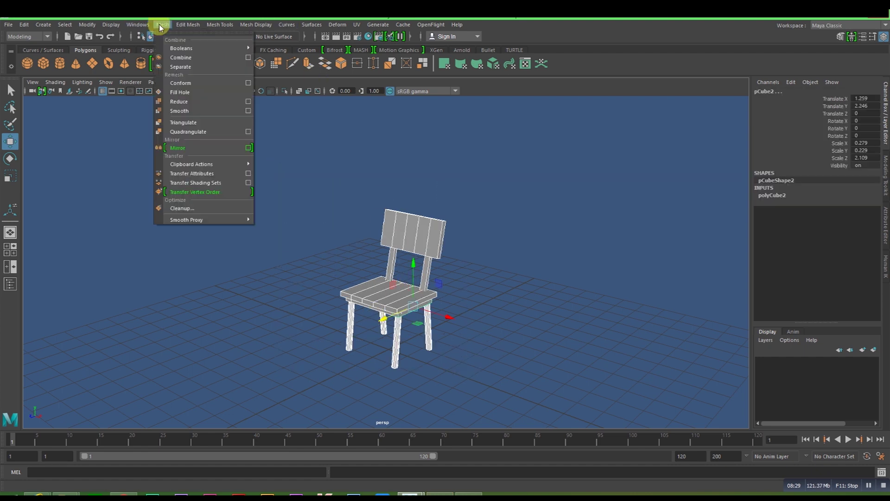
pyautogui.click(204, 62)
pyautogui.keyDown('alt'); pyautogui.moveTo(493, 292); pyautogui.dragTo(464, 247); pyautogui.keyUp('alt')
pyautogui.click(509, 263)
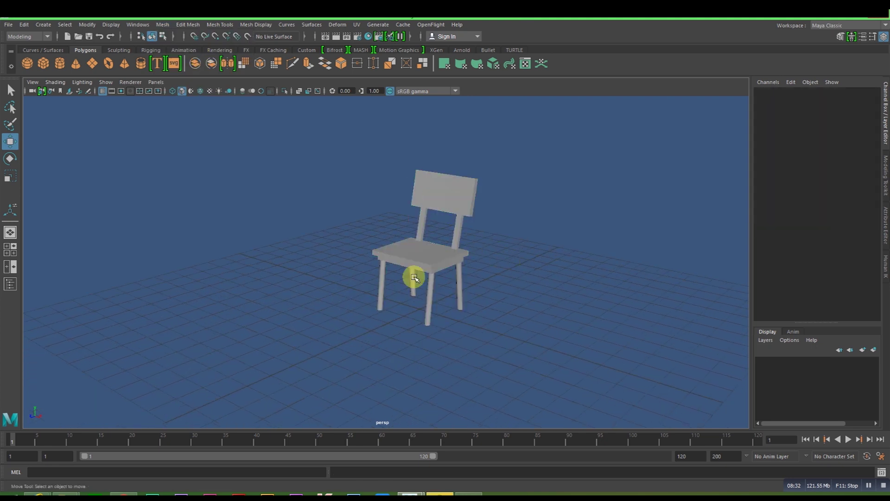